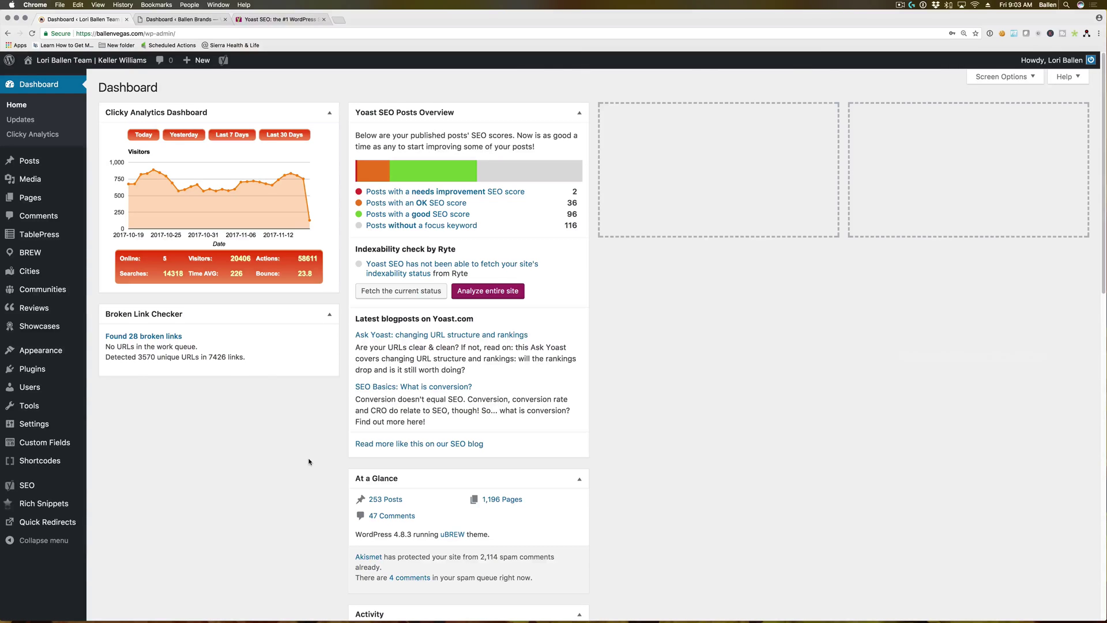
# Find Yoast SEO Premium at the end of the plugins list, then view its $89 Premium pricing page.
pyautogui.moveTo(25, 332)
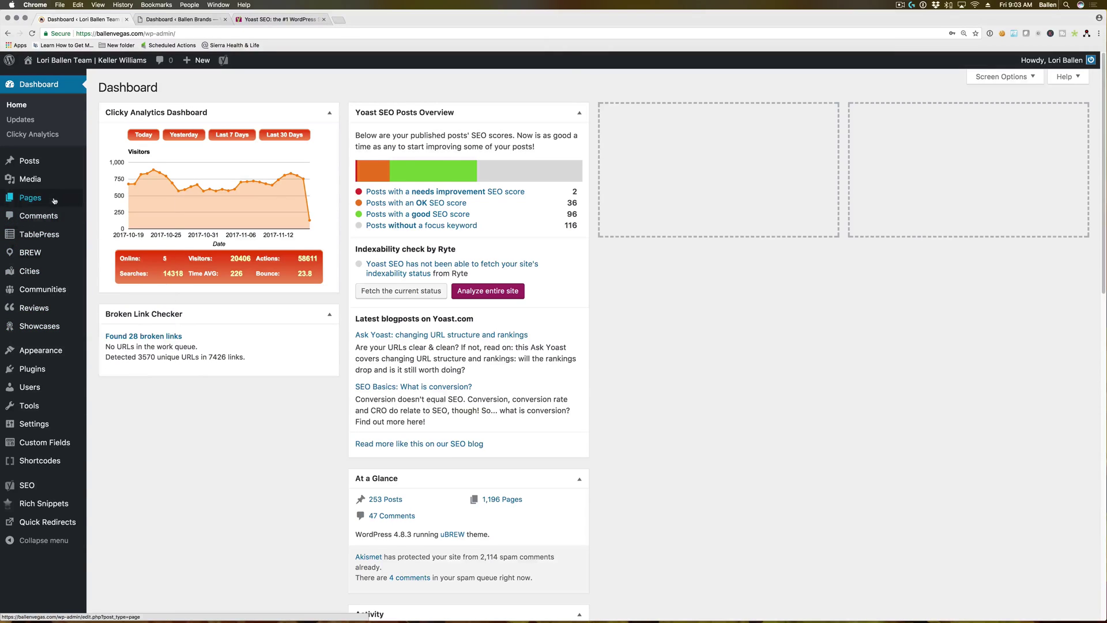
pyautogui.moveTo(38, 204)
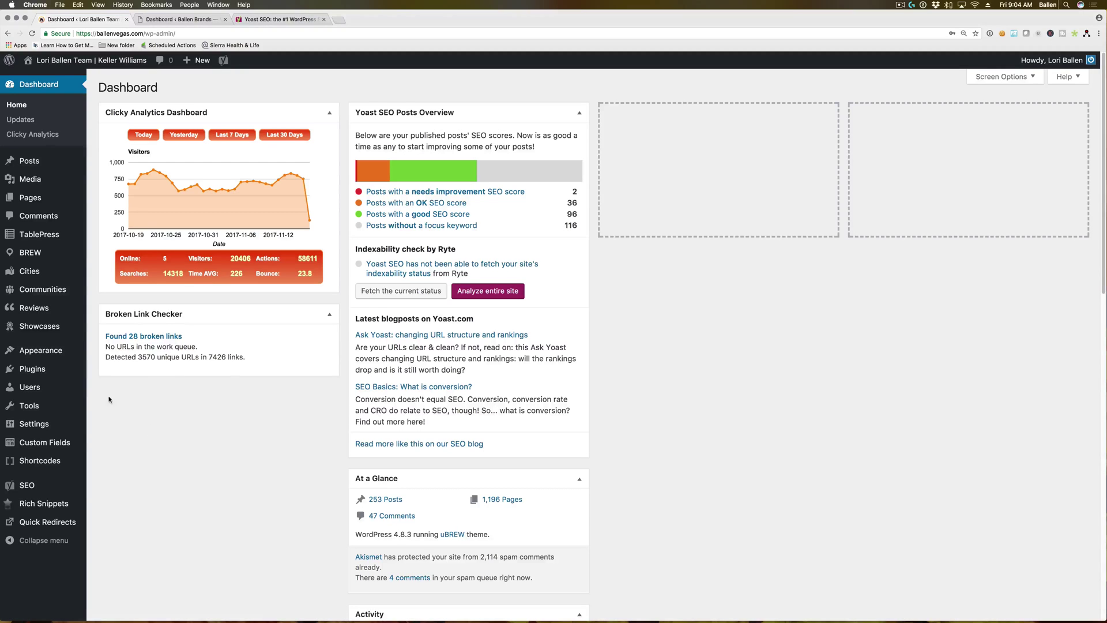
pyautogui.click(53, 371)
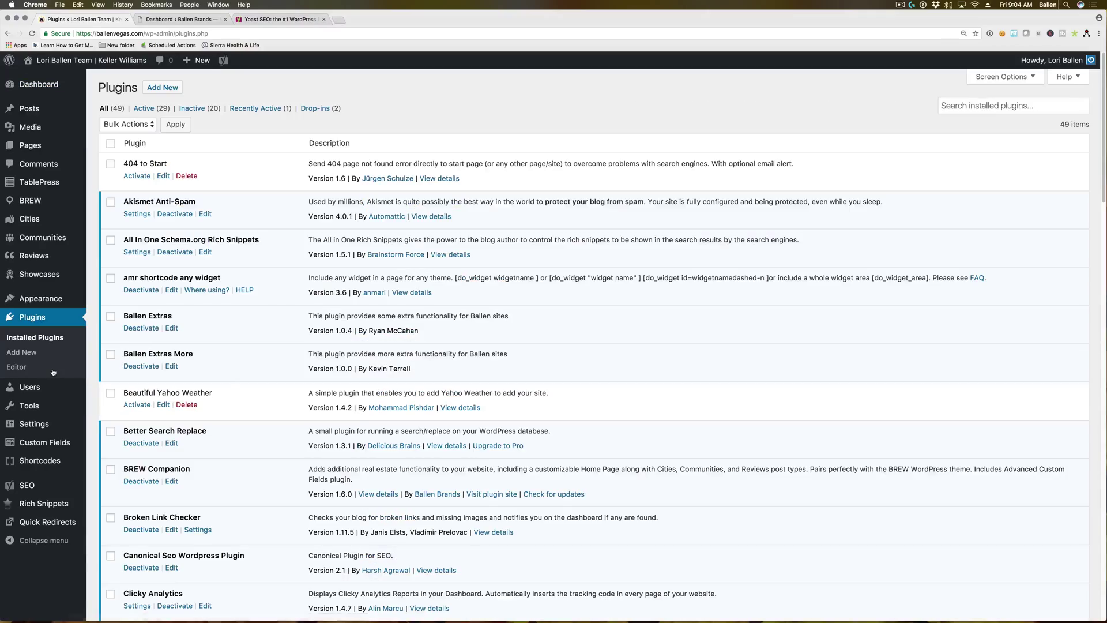
pyautogui.scroll(-20, 424, 430)
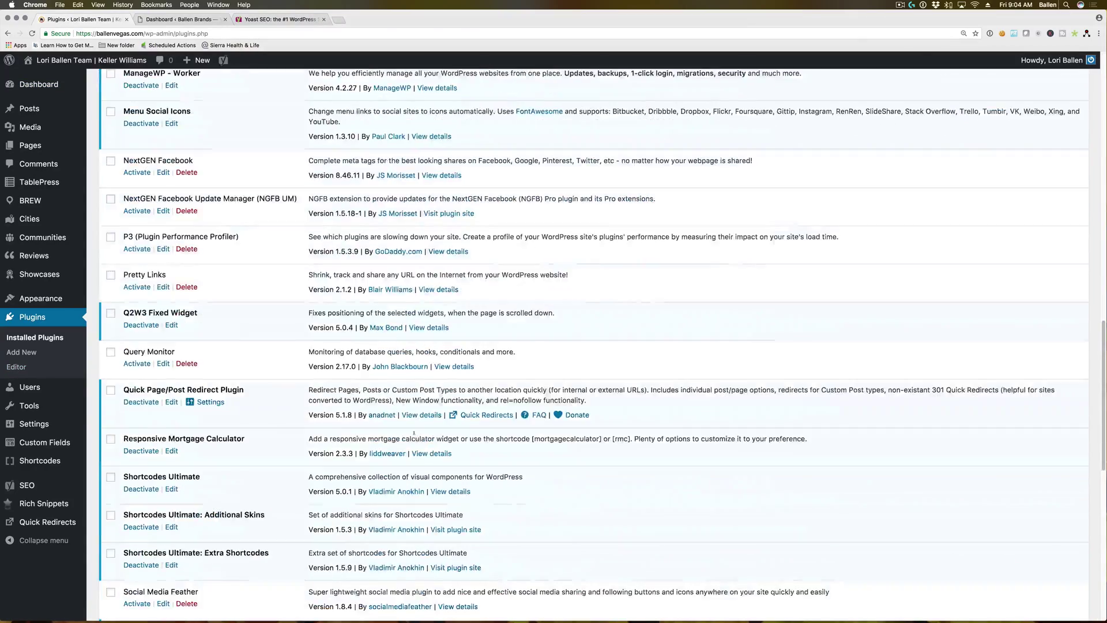
pyautogui.scroll(-8, 413, 433)
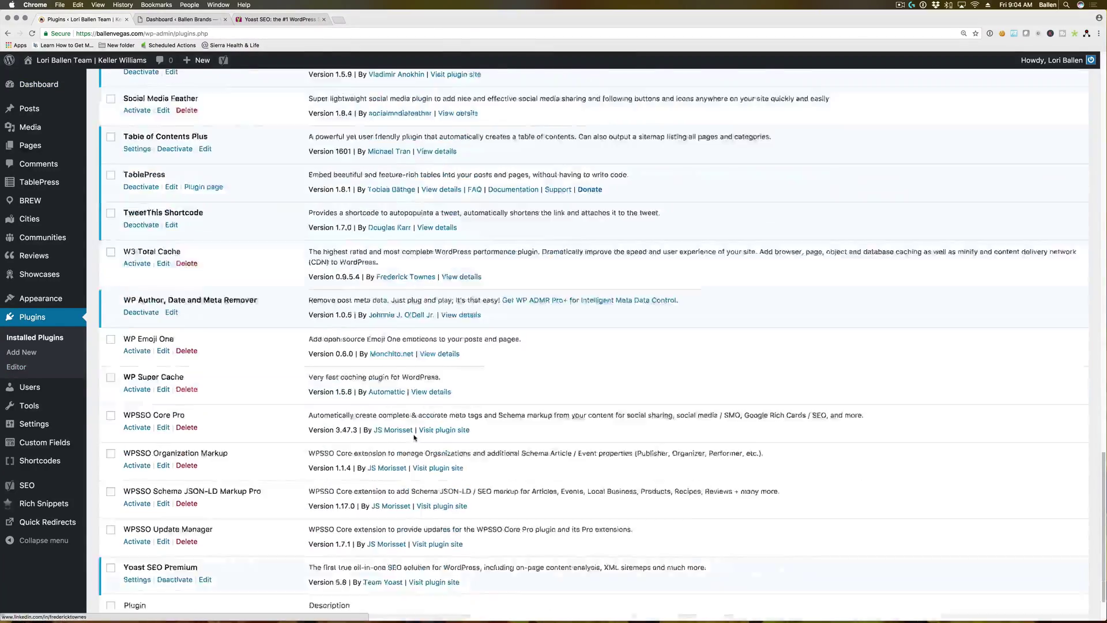
pyautogui.moveTo(123, 503); pyautogui.dragTo(197, 503)
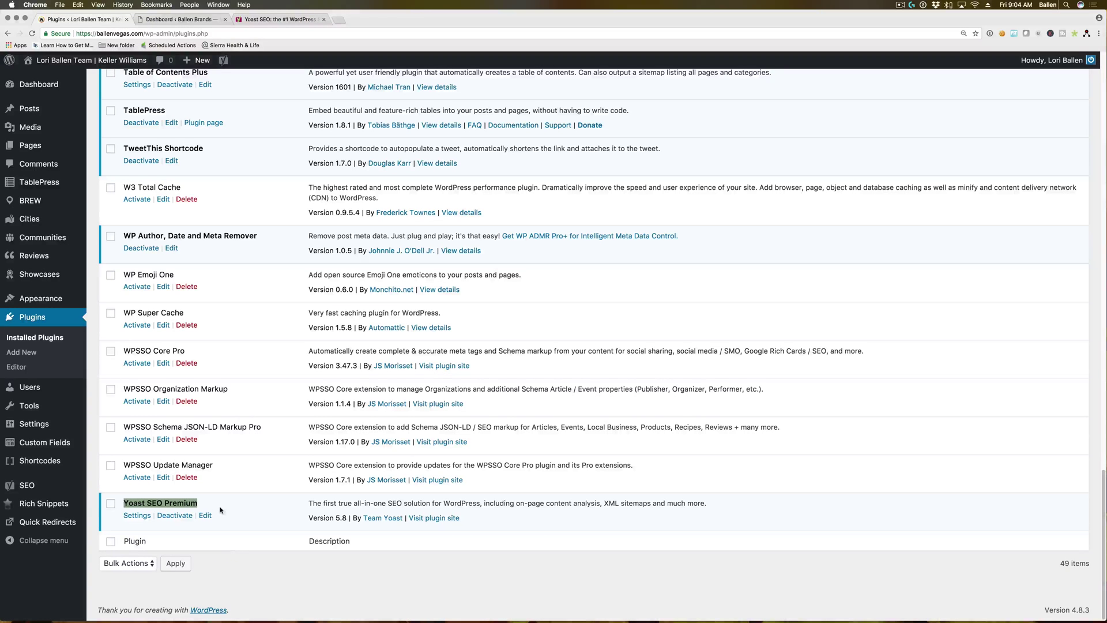
pyautogui.click(283, 20)
pyautogui.moveTo(369, 285); pyautogui.dragTo(450, 302)
pyautogui.click(450, 302)
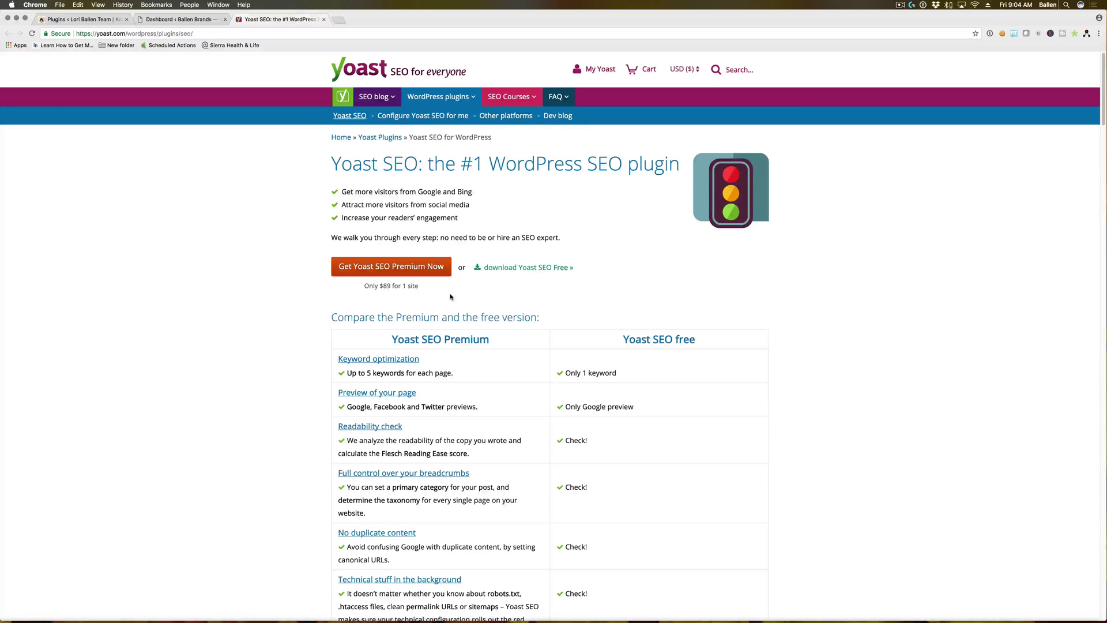
pyautogui.moveTo(364, 286); pyautogui.dragTo(434, 289)
pyautogui.click(425, 289)
# Clear the Yoast SEO Premium highlight on the first site and switch to the other site's dashboard.
pyautogui.click(104, 19)
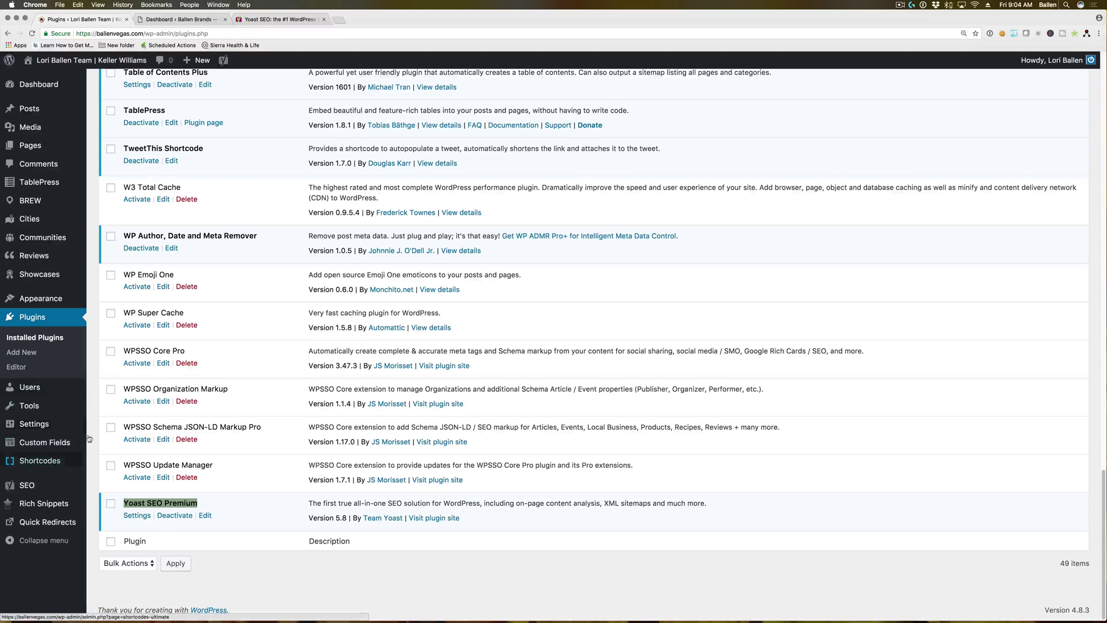
pyautogui.click(219, 513)
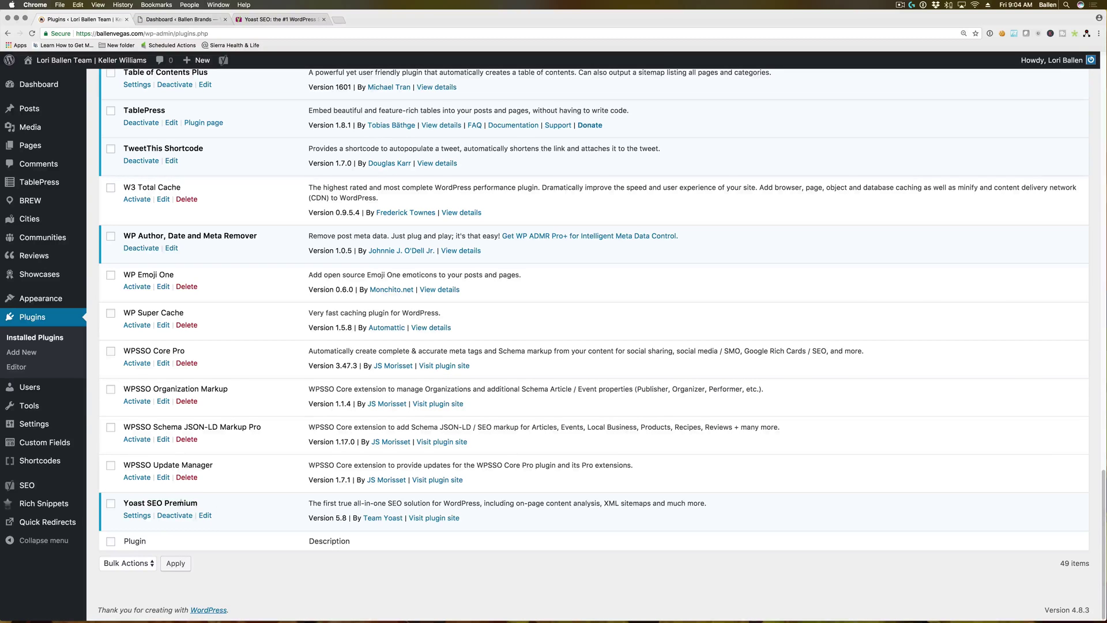
pyautogui.click(213, 17)
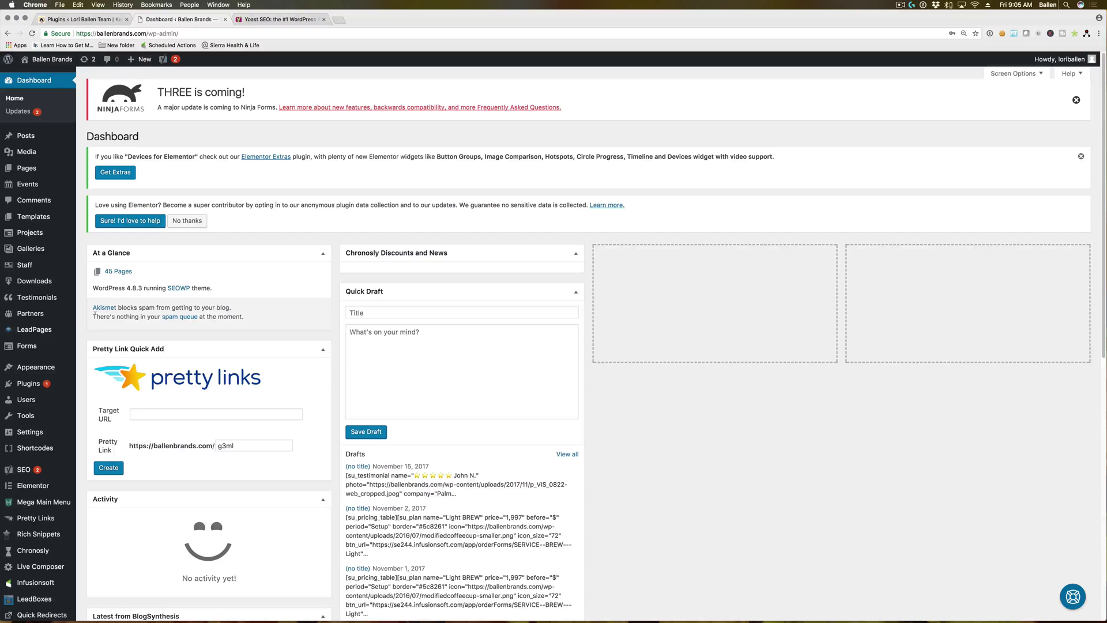
# In the other site's 32 plugins, highlight Quick Page/Post Redirect Plugin version 5.1.8.
pyautogui.click(32, 383)
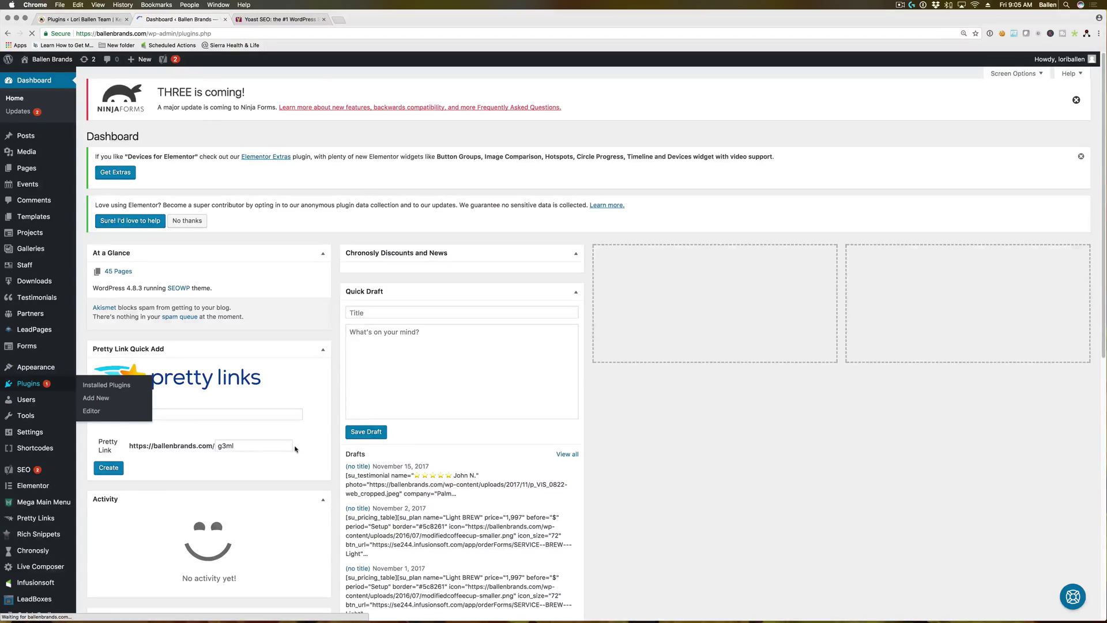
pyautogui.scroll(-10, 295, 449)
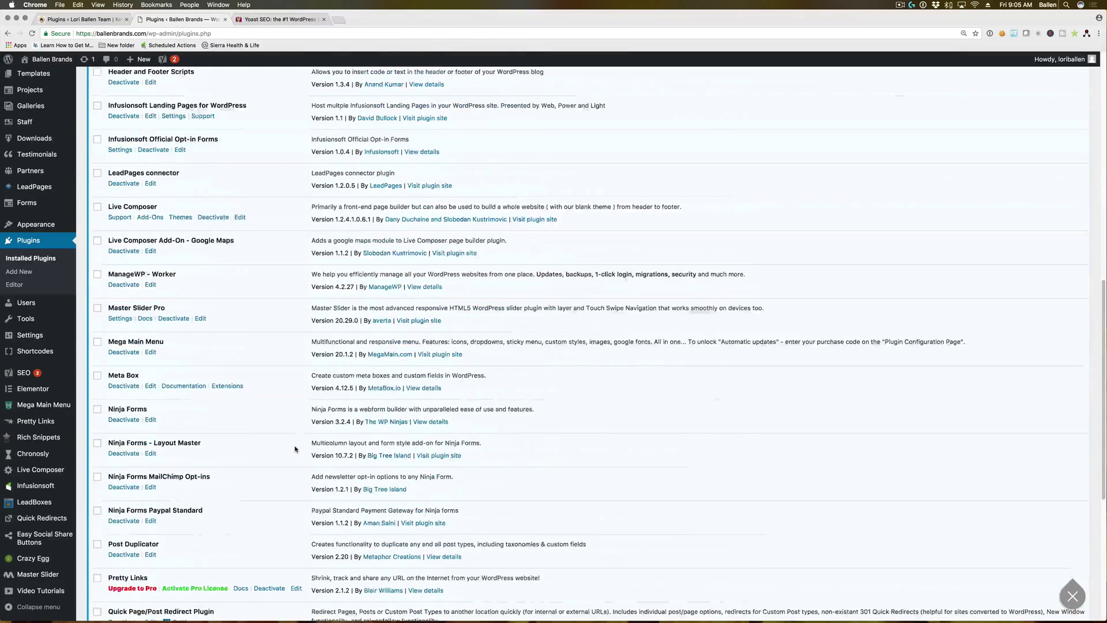
pyautogui.scroll(-5, 295, 448)
pyautogui.scroll(4, 295, 448)
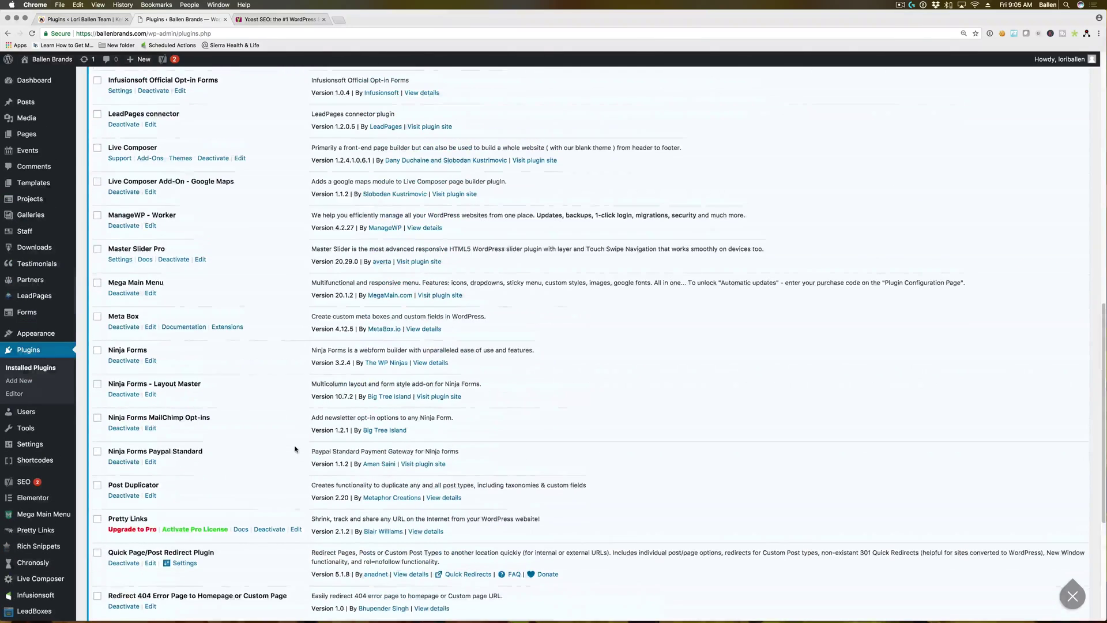
pyautogui.scroll(-1, 294, 449)
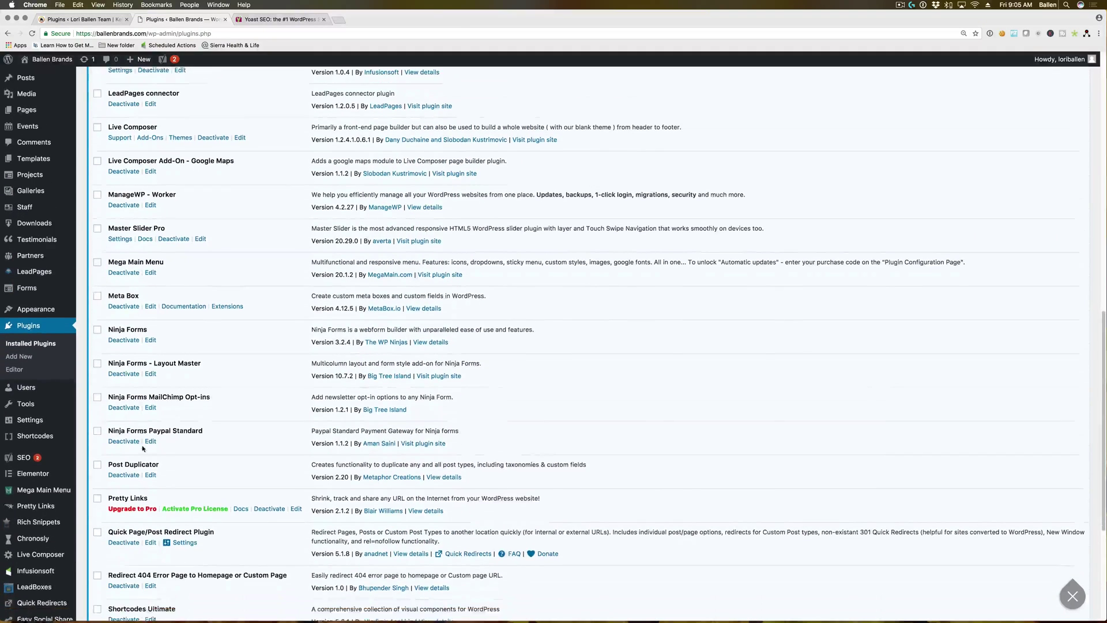
pyautogui.scroll(-2, 143, 449)
pyautogui.moveTo(108, 500); pyautogui.dragTo(224, 502)
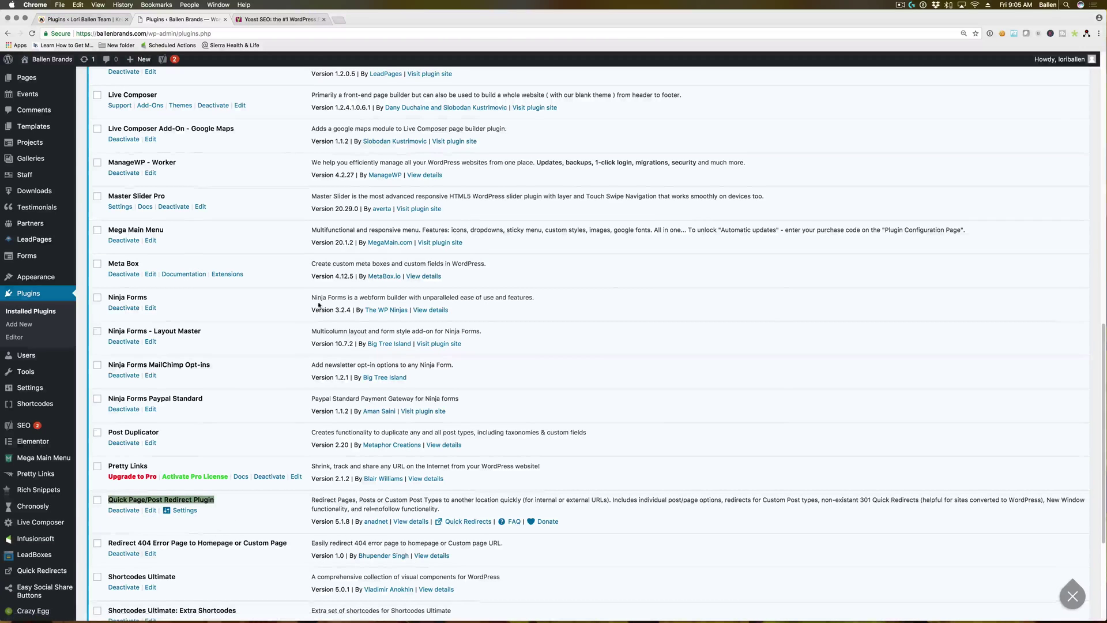
pyautogui.scroll(15, 319, 304)
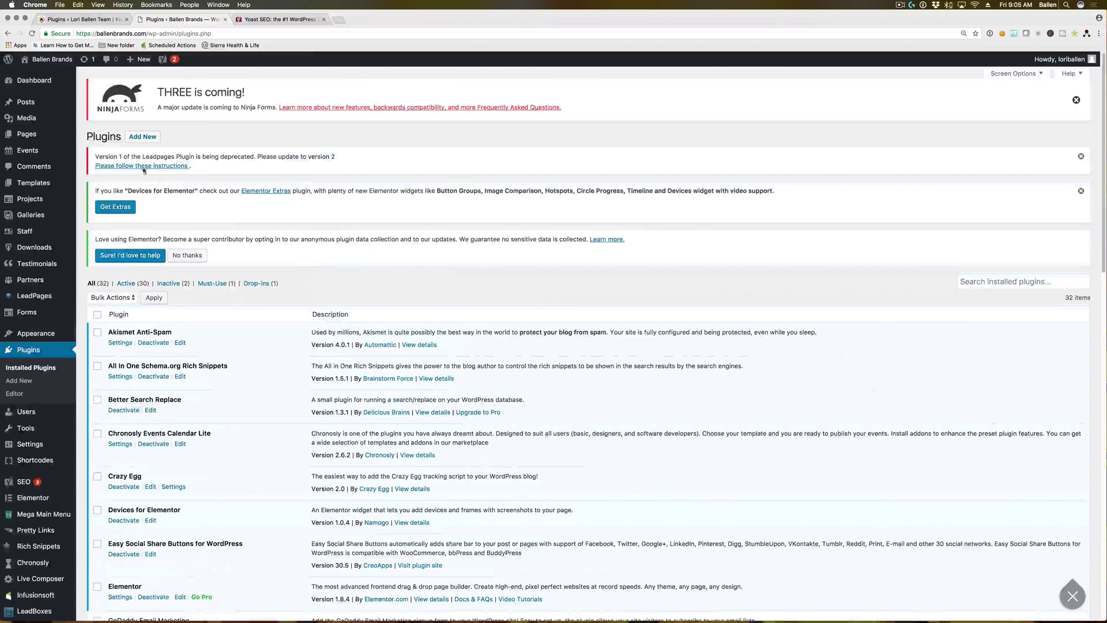
# Search Add Plugins for 'quick p' and choose Quick Page/Post Redirect, which shows as already Active.
pyautogui.click(135, 140)
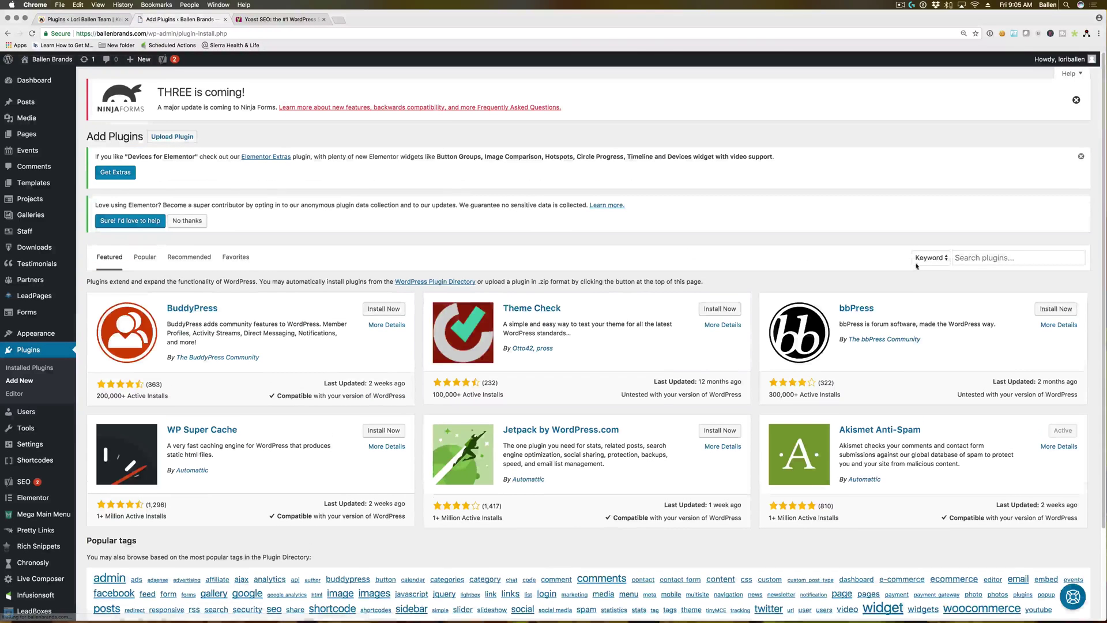
pyautogui.click(980, 259)
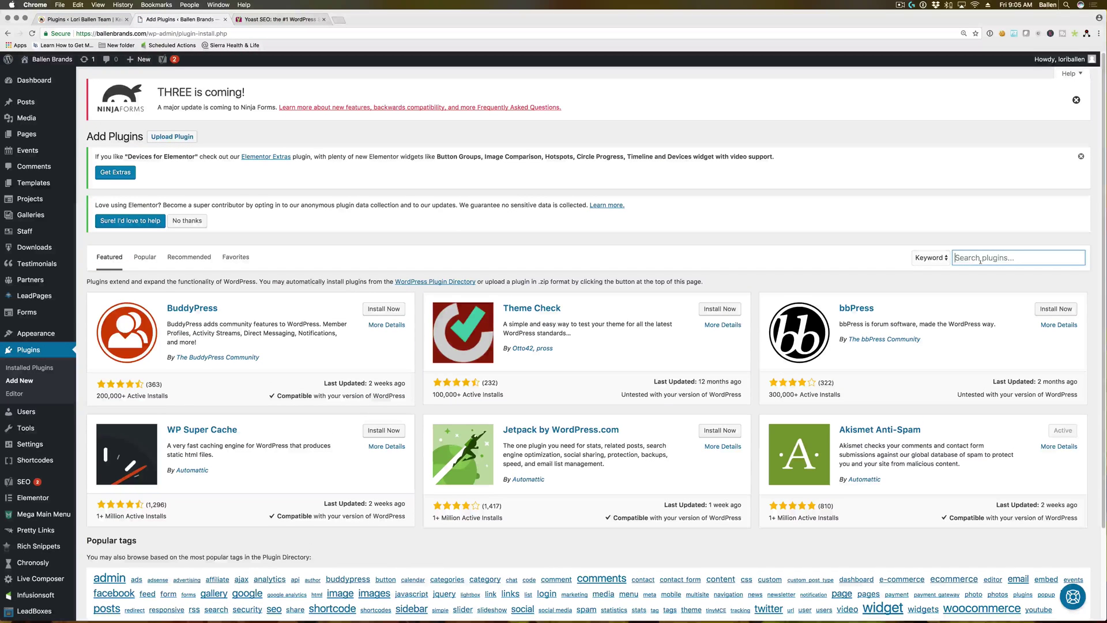
pyautogui.write('quick p')
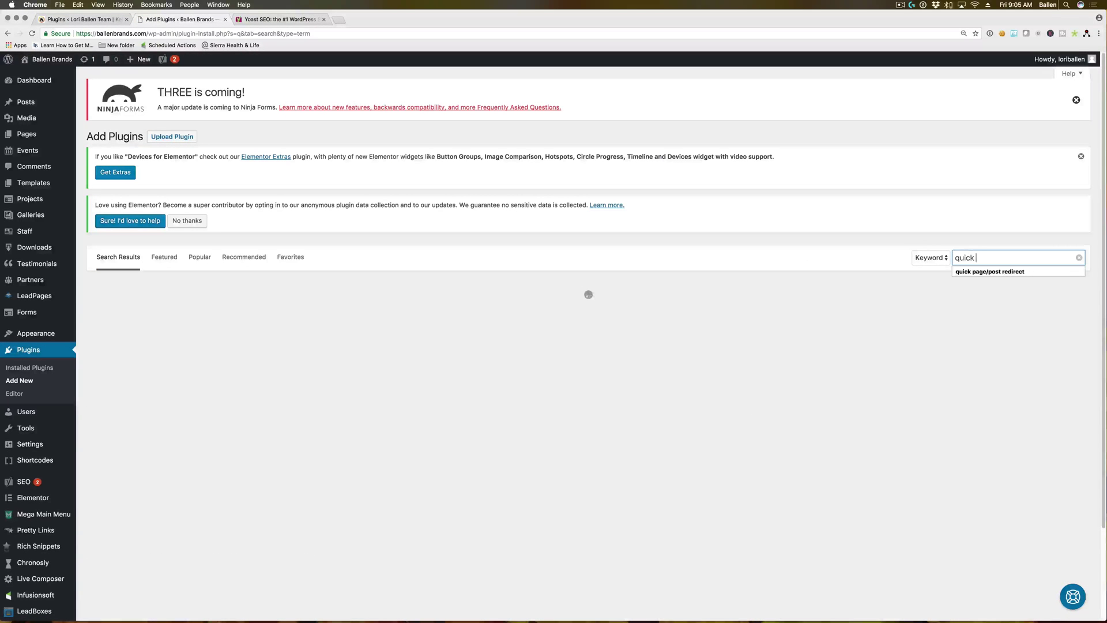
pyautogui.click(1000, 272)
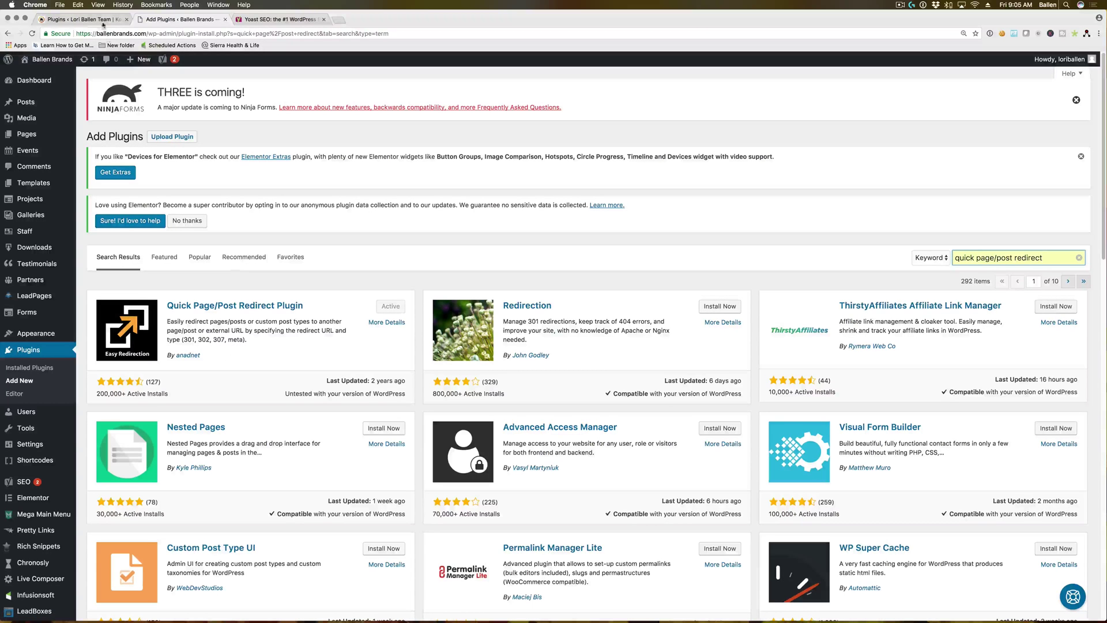
# Back on the first site, go from Posts to the Pages list of 1,257 pages.
pyautogui.click(81, 19)
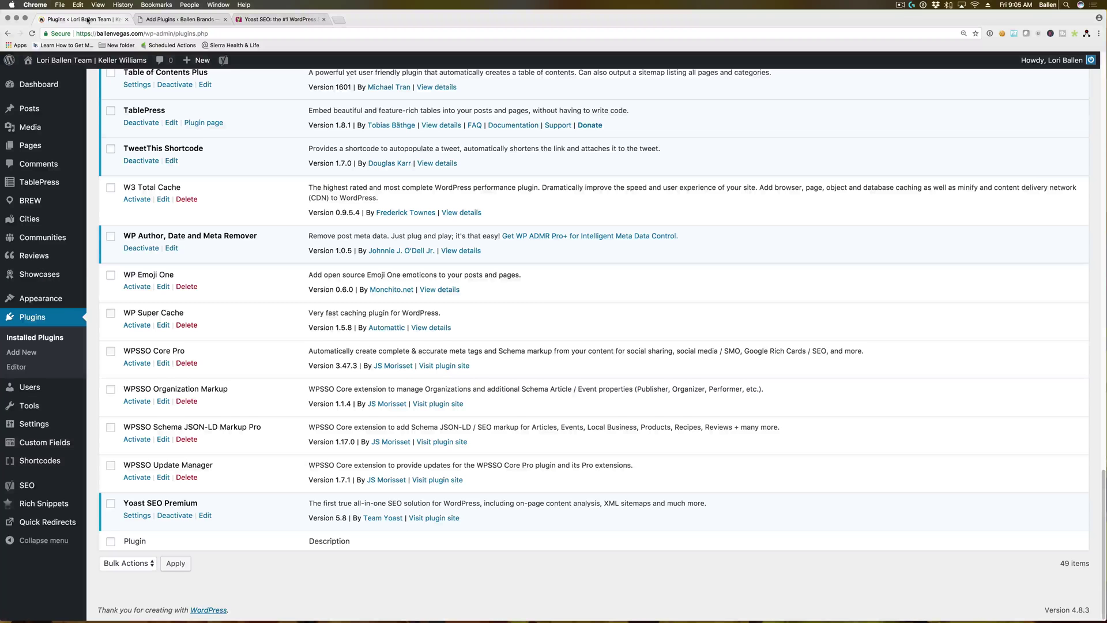
pyautogui.scroll(2, 162, 235)
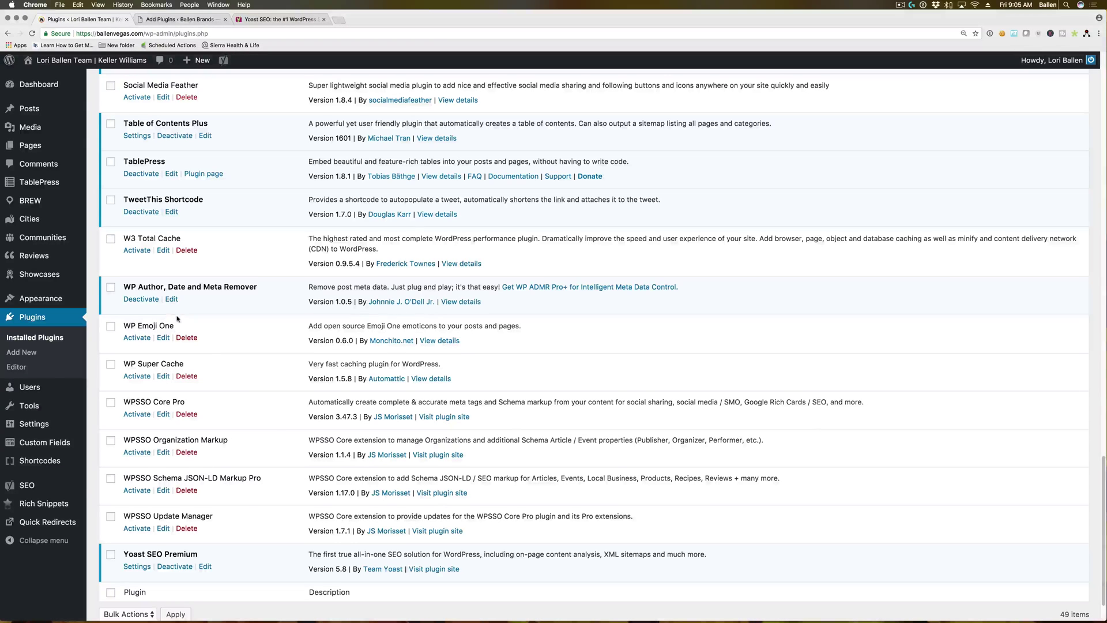
pyautogui.scroll(5, 164, 306)
pyautogui.moveTo(174, 295)
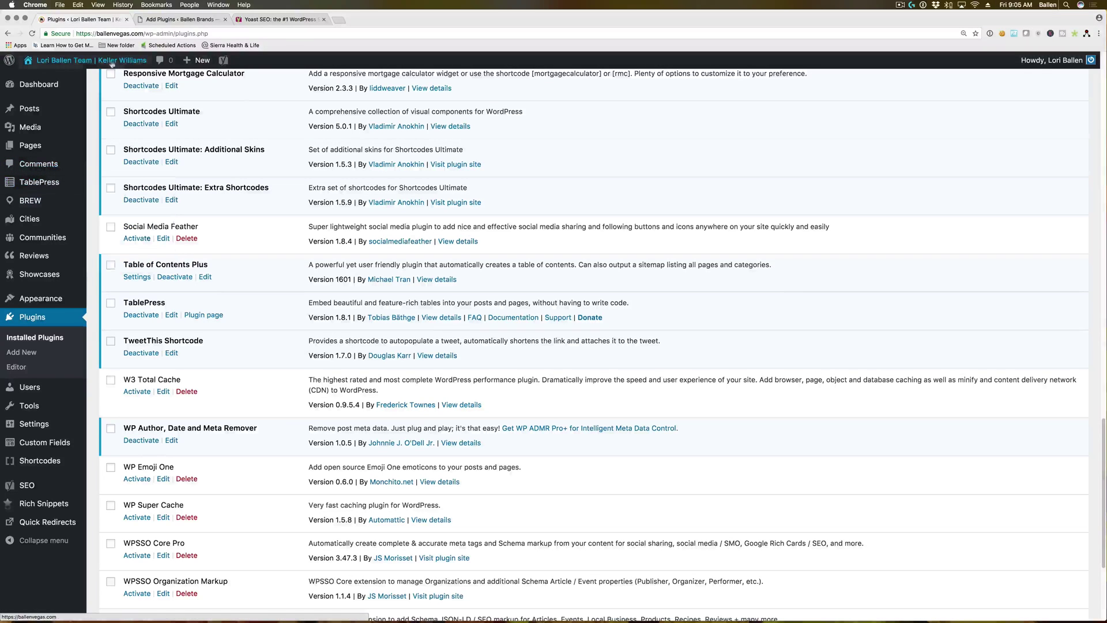
pyautogui.click(28, 113)
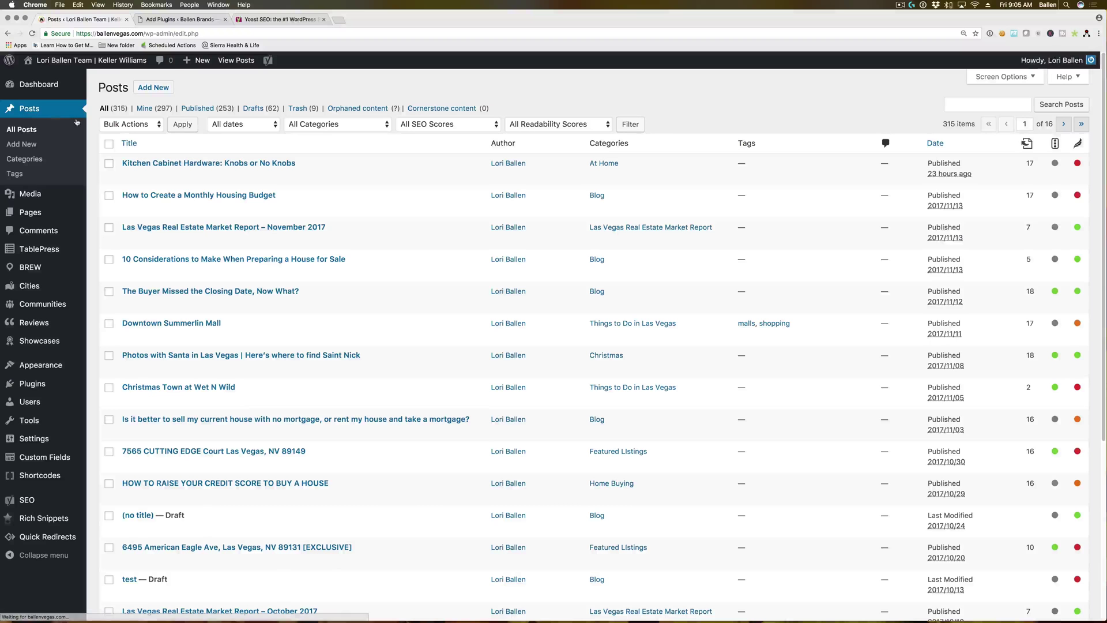
pyautogui.click(30, 212)
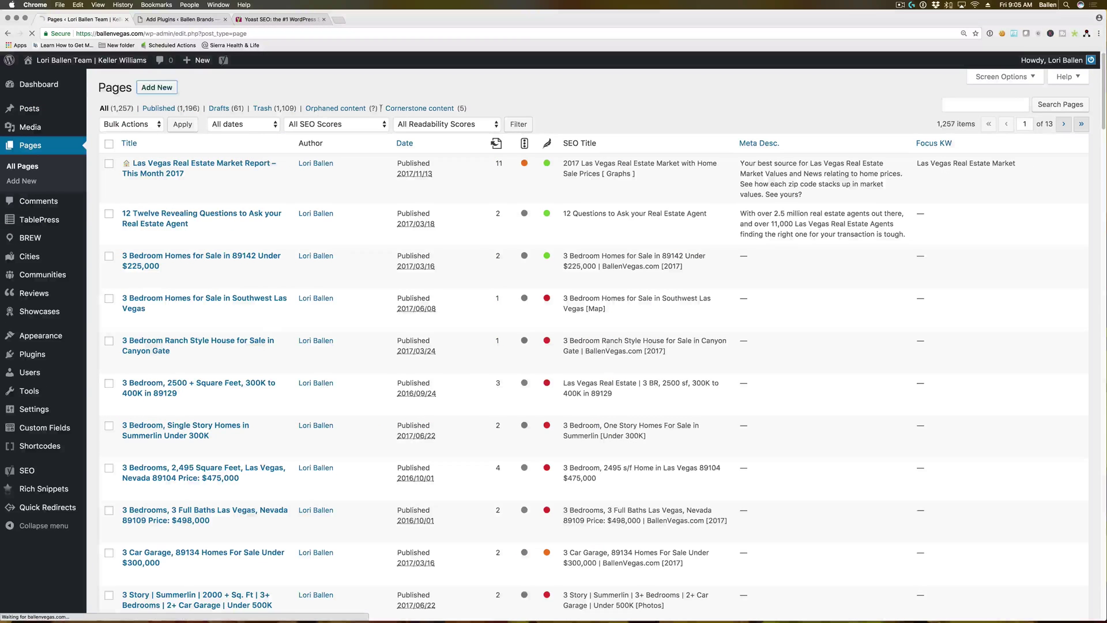
# Publish a new empty page titled 'TESTING FOR DELETION AND REDIRECT', then return to All Pages.
pyautogui.click(160, 90)
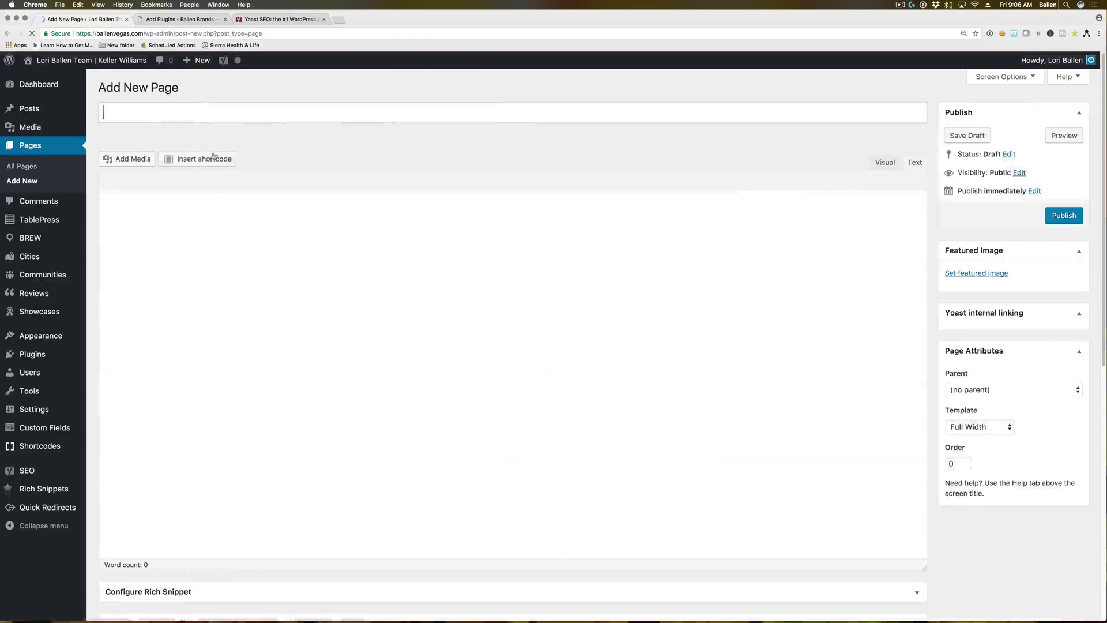
pyautogui.write('TESTING FOR D')
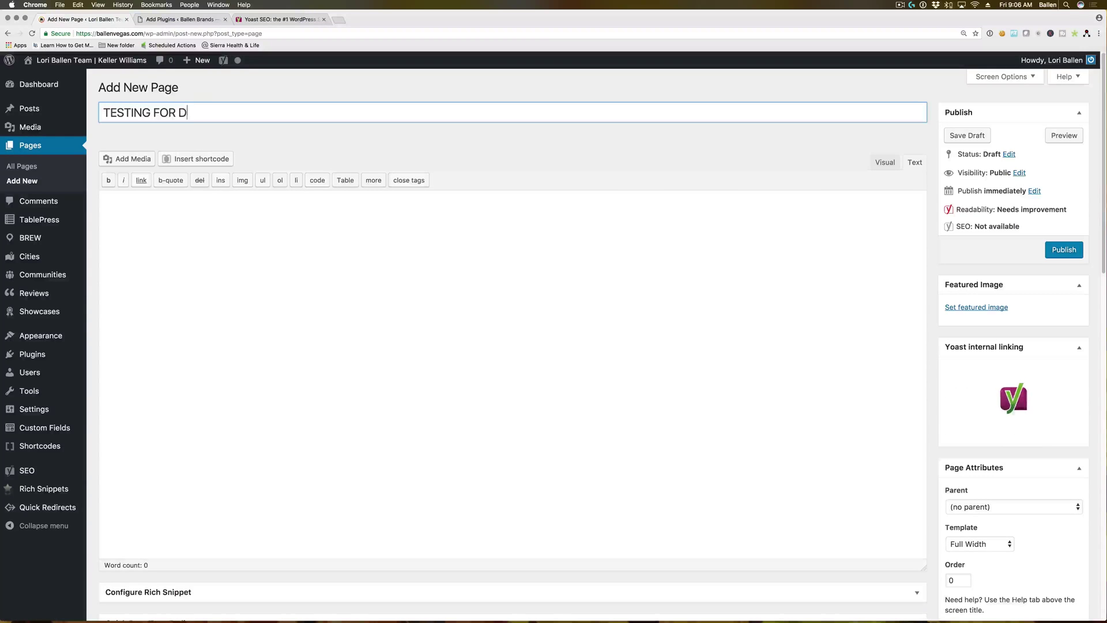
pyautogui.write('ELETION AND ')
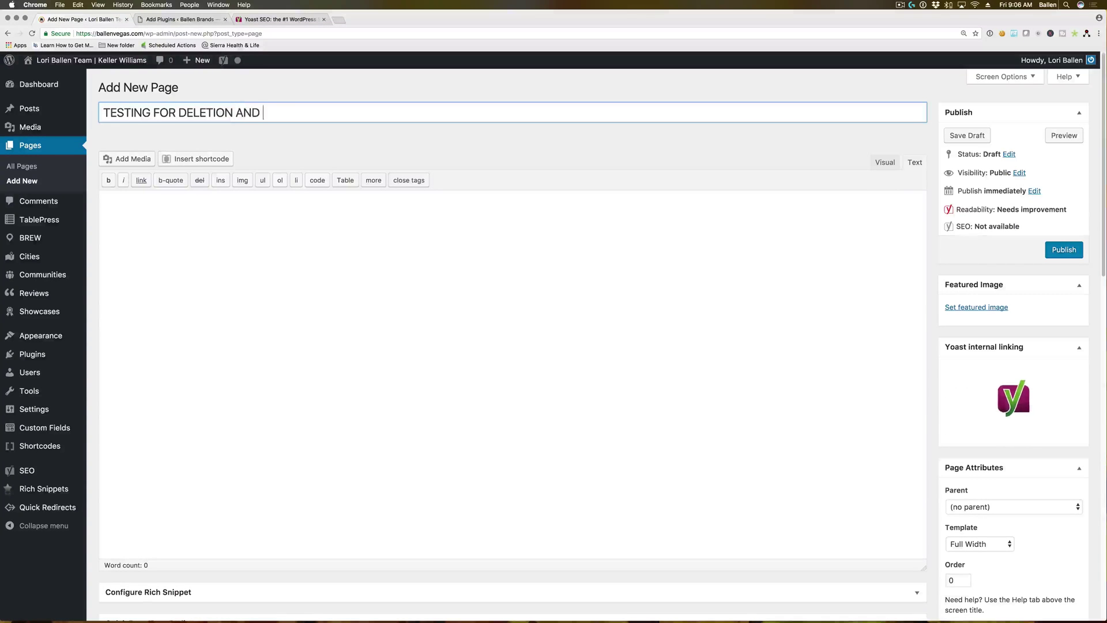
pyautogui.write('REDIRECT')
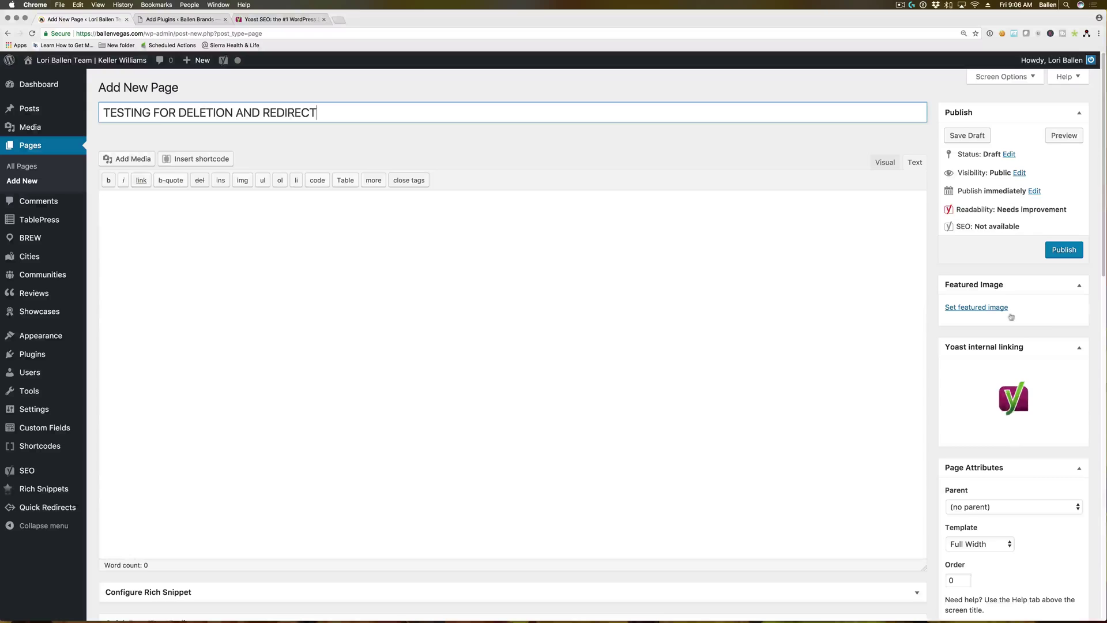
pyautogui.click(1064, 252)
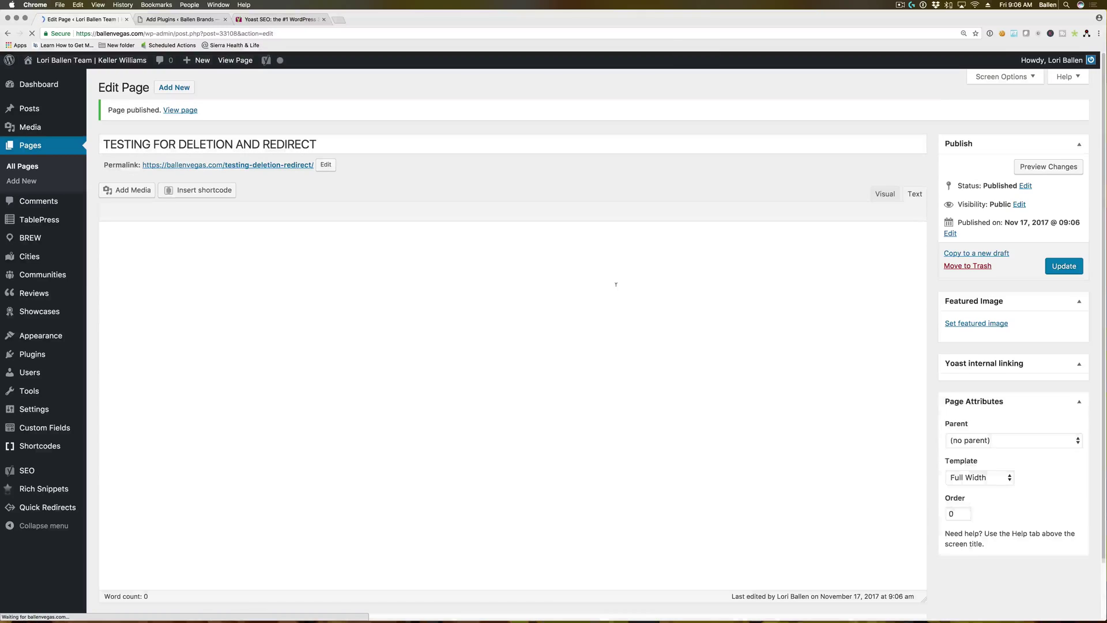
pyautogui.click(63, 448)
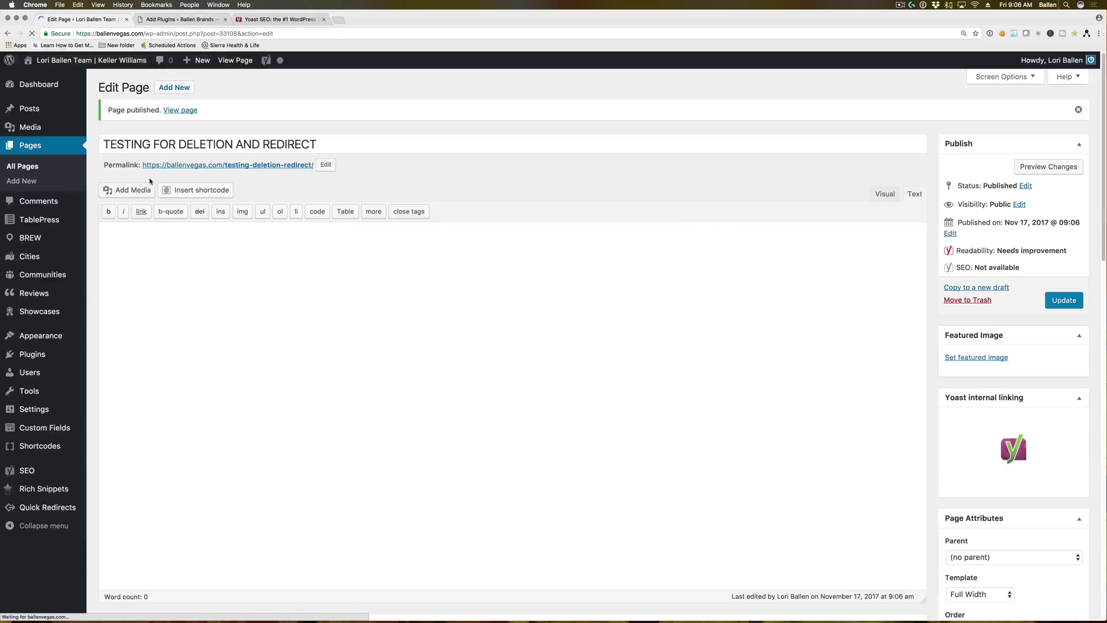
# Search pages for 'test', trash the test page, and show the Trash (1,110) list.
pyautogui.click(1009, 102)
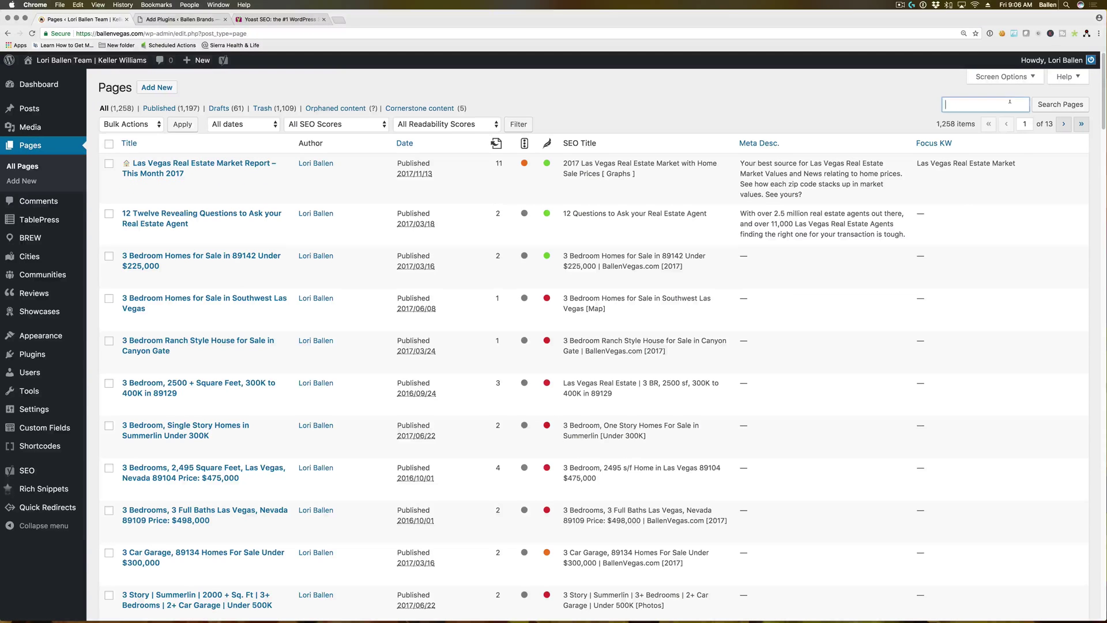
pyautogui.write('testing')
pyautogui.press('Return')
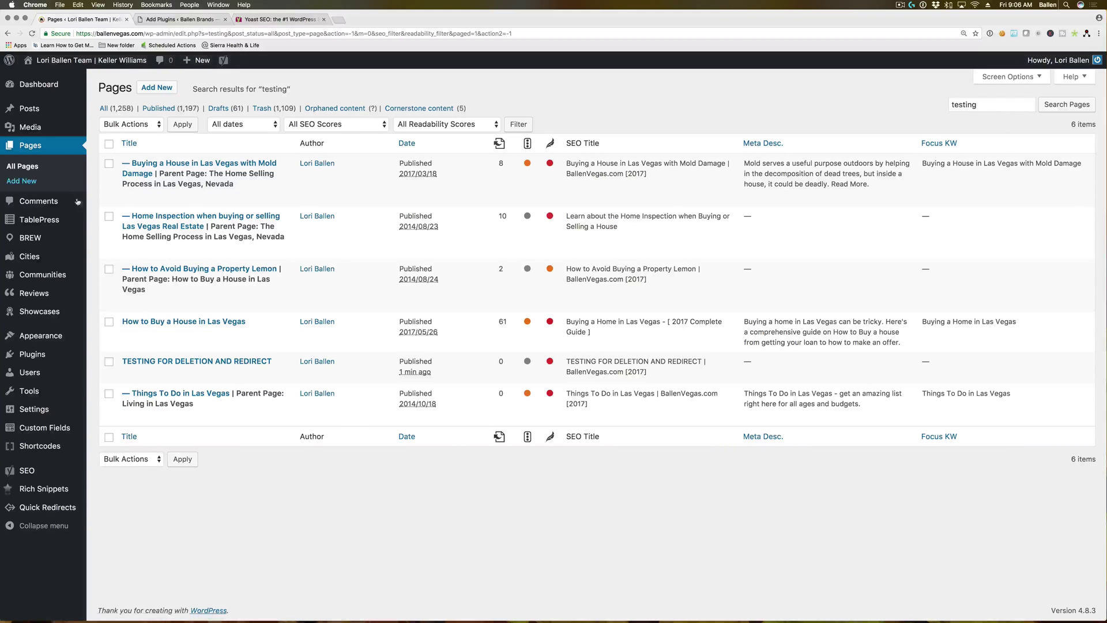
pyautogui.moveTo(258, 363)
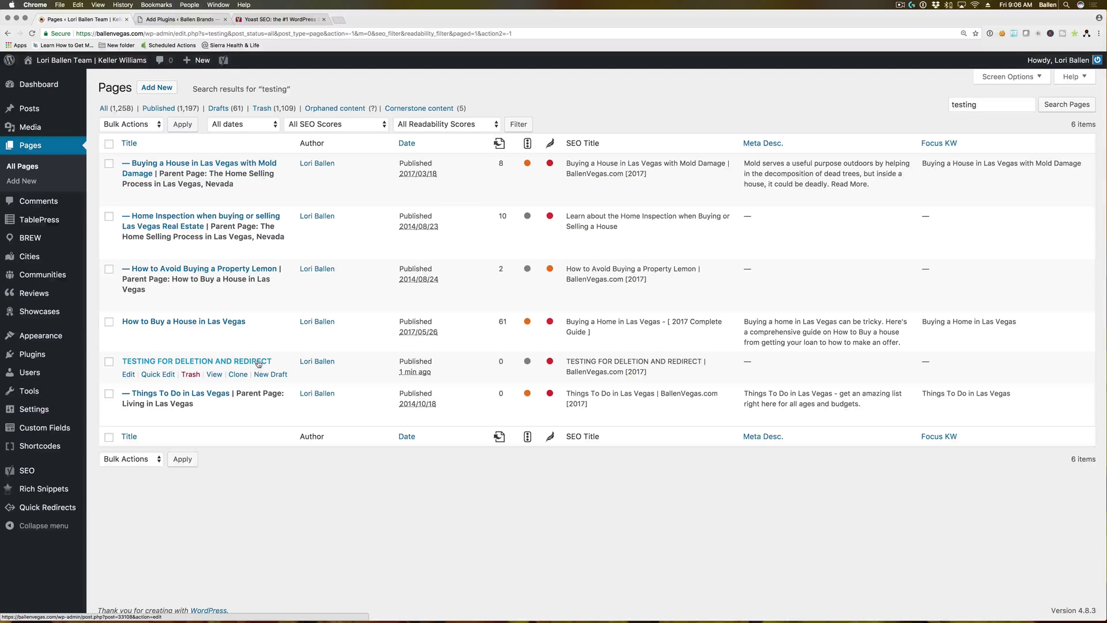
pyautogui.click(190, 375)
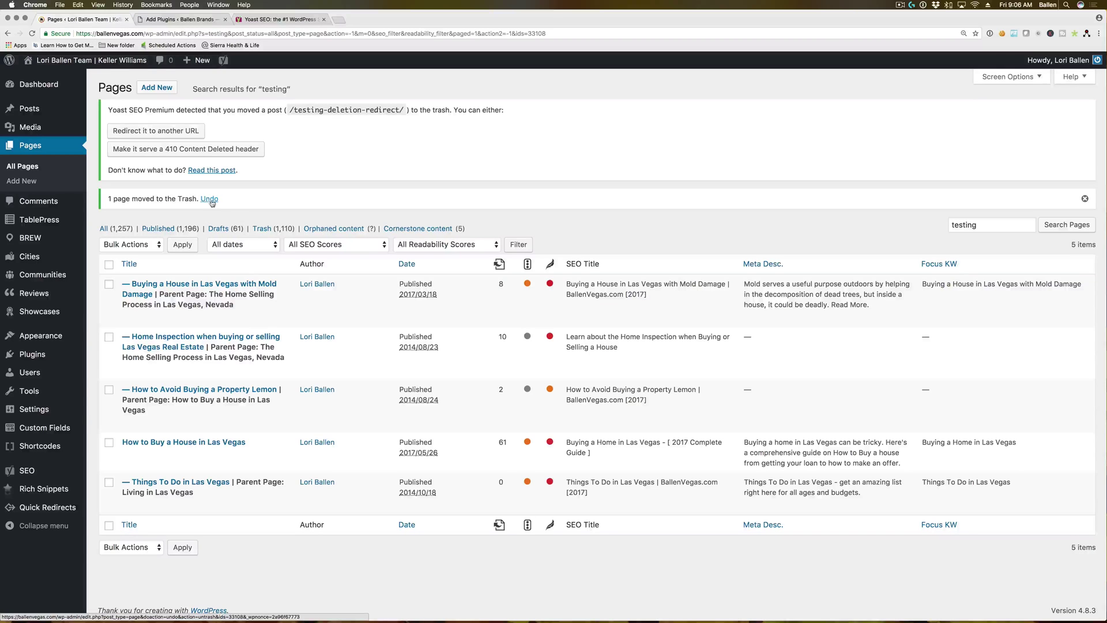
pyautogui.click(265, 229)
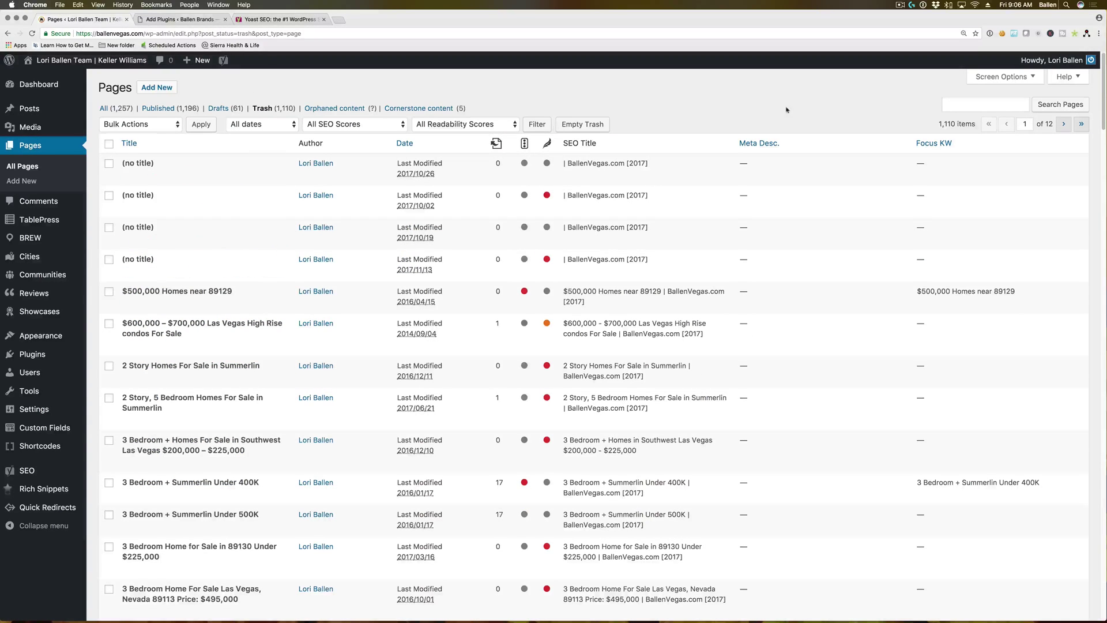
# Search the trash for 'testing', returning only the TESTING FOR DELETION AND REDIRECT page.
pyautogui.click(992, 105)
pyautogui.write('testing')
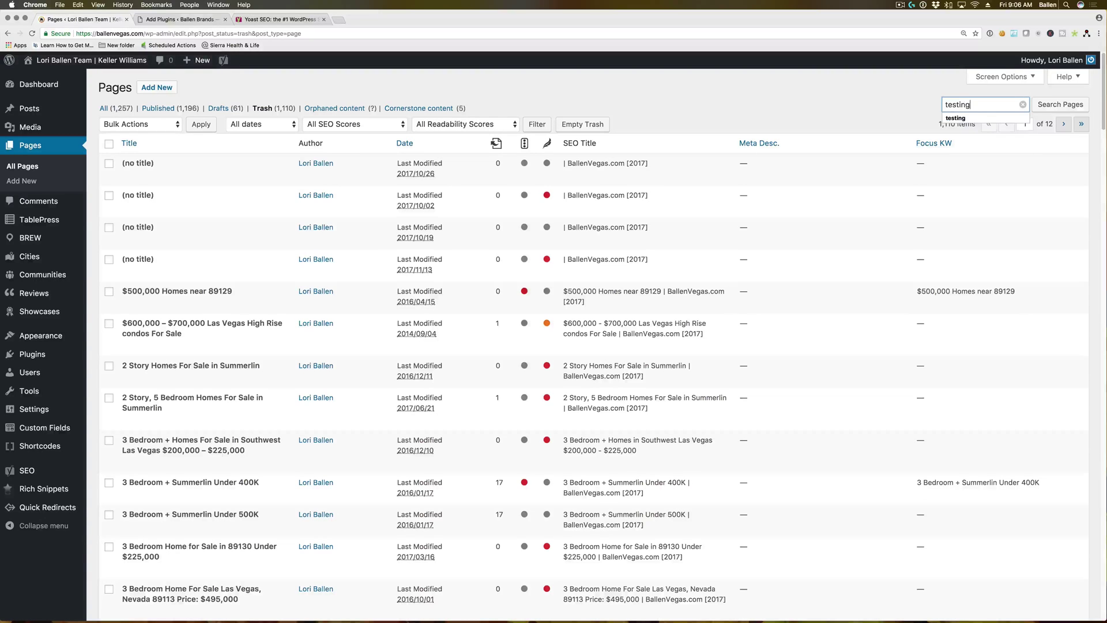
pyautogui.press('Down')
pyautogui.press('Return')
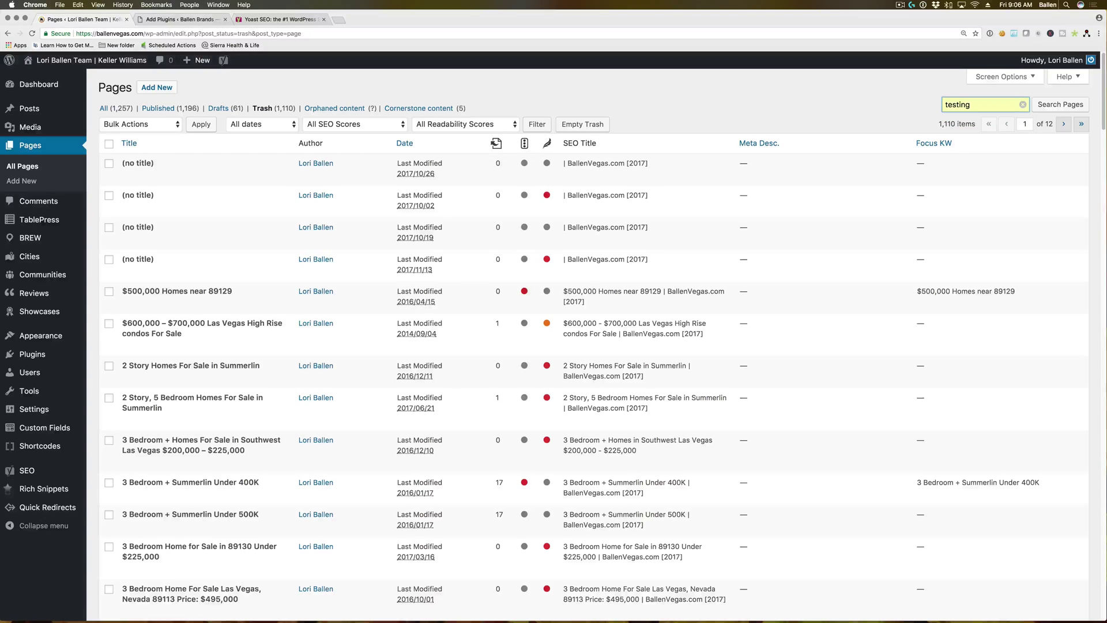
pyautogui.click(1058, 110)
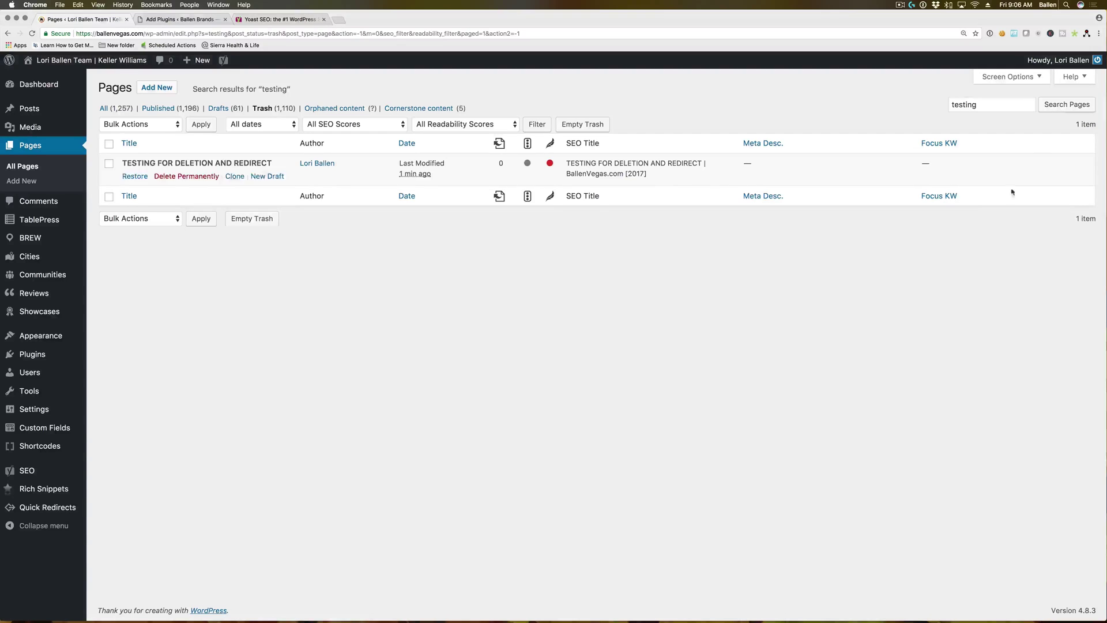
pyautogui.moveTo(233, 168)
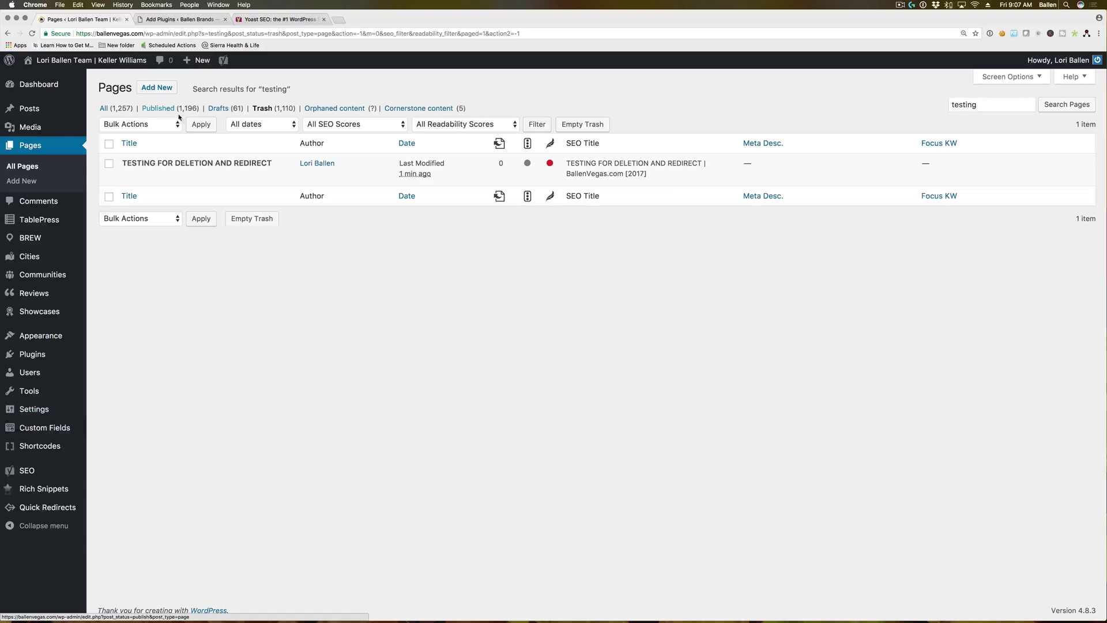
# Edit Las Vegas Real Estate Market Report and show Yoast's advanced robots and canonical settings.
pyautogui.click(117, 111)
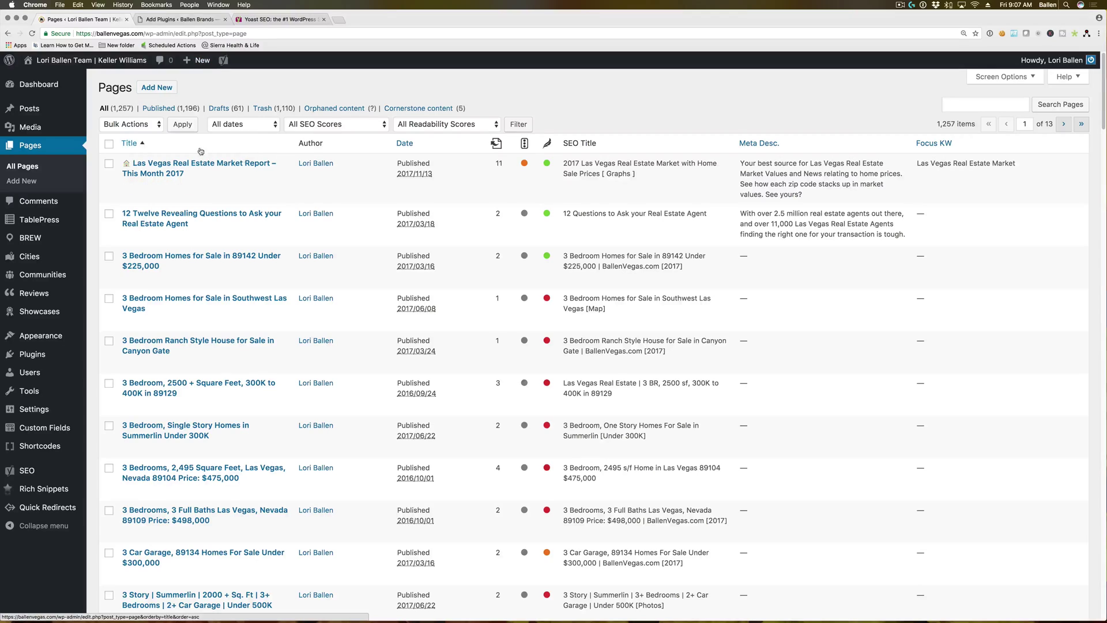
pyautogui.click(199, 163)
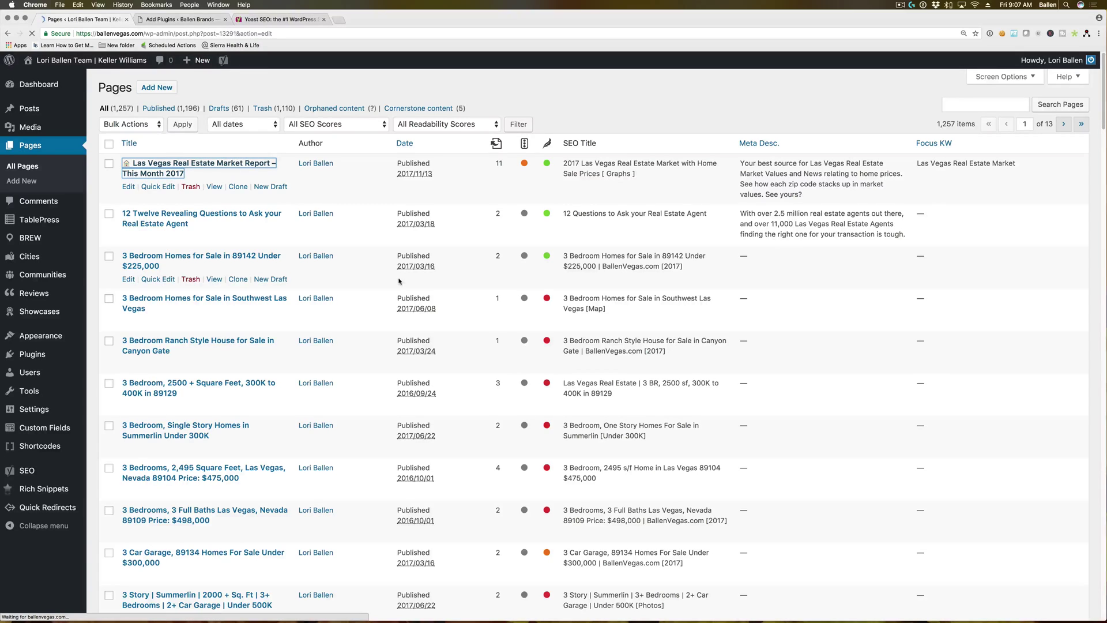
pyautogui.scroll(-15, 381, 456)
pyautogui.scroll(-8, 381, 457)
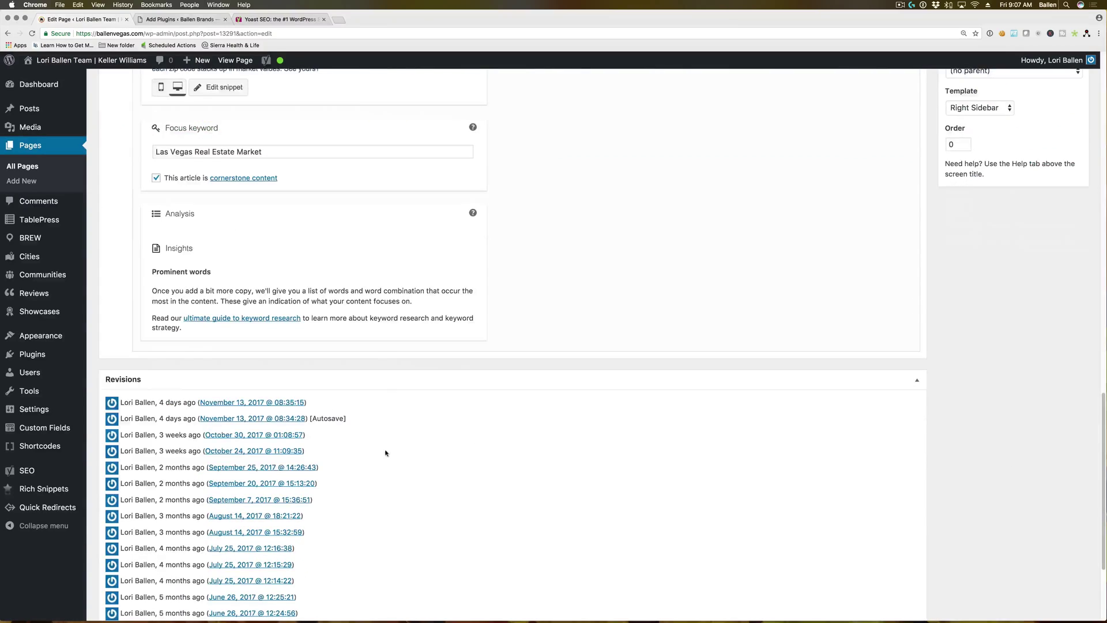
pyautogui.scroll(6, 382, 457)
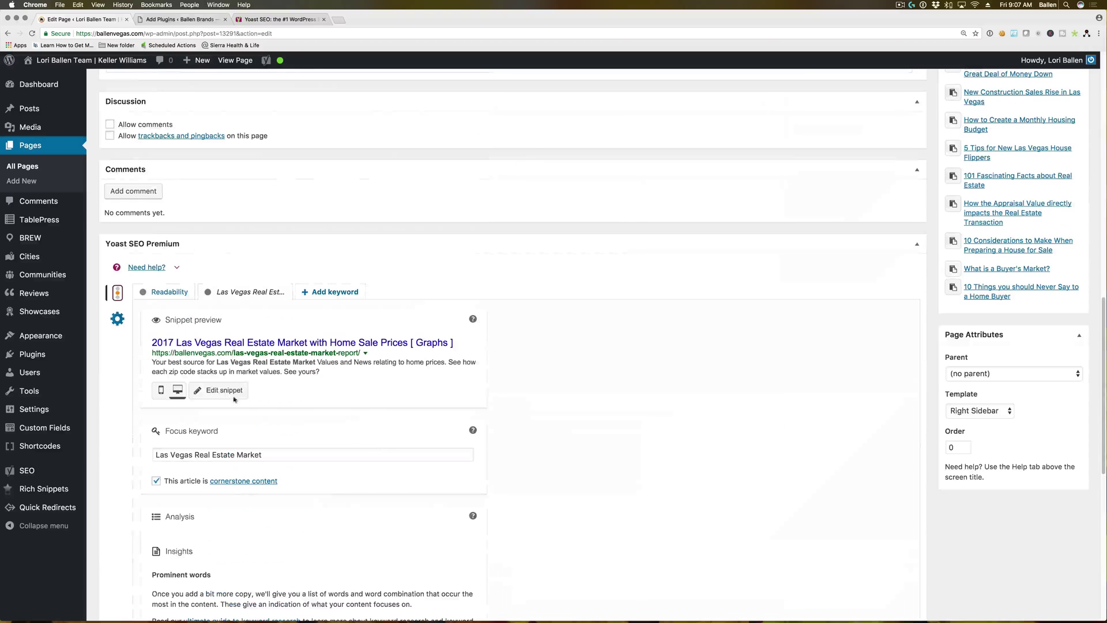
pyautogui.click(117, 318)
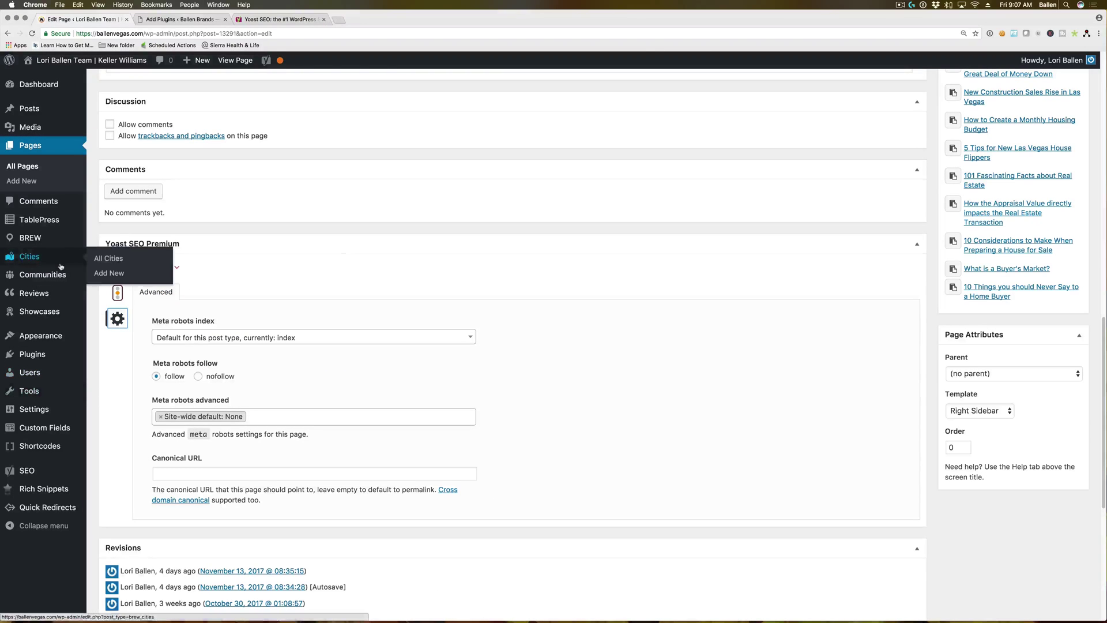
pyautogui.moveTo(38, 482)
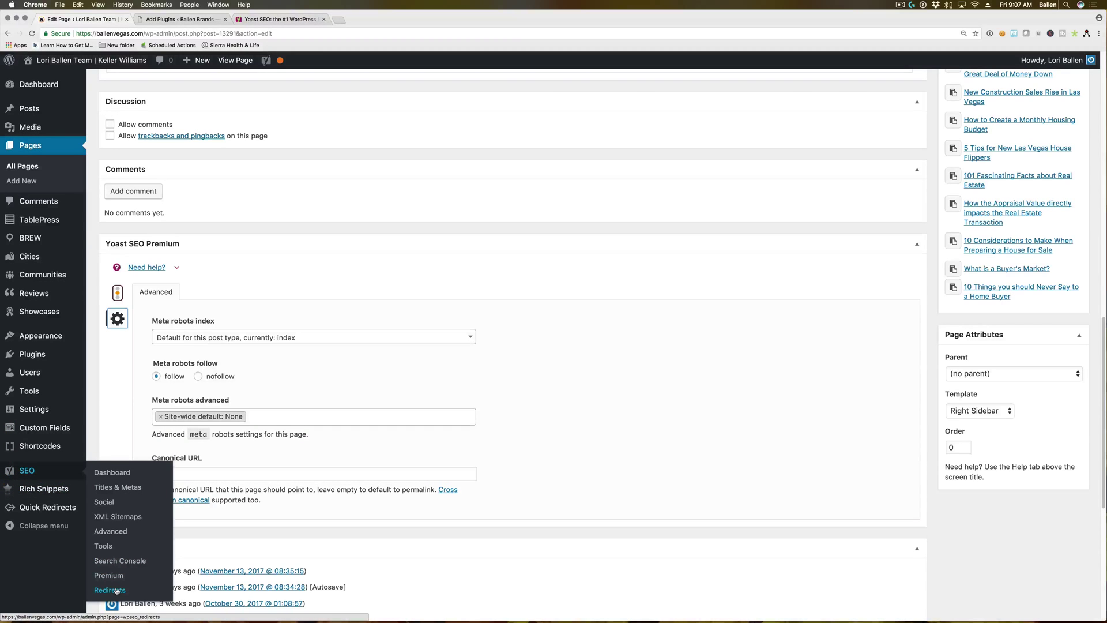
# Go to SEO > Redirects and scroll through the 4,688 existing redirects below the form.
pyautogui.click(116, 590)
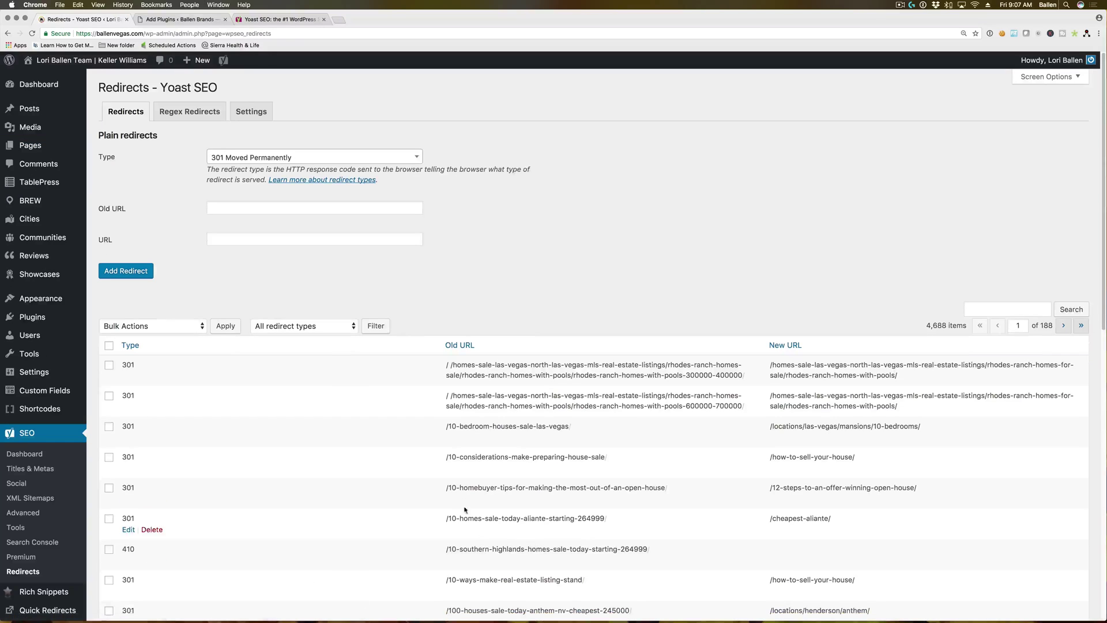
pyautogui.scroll(-10, 245, 364)
pyautogui.scroll(10, 264, 354)
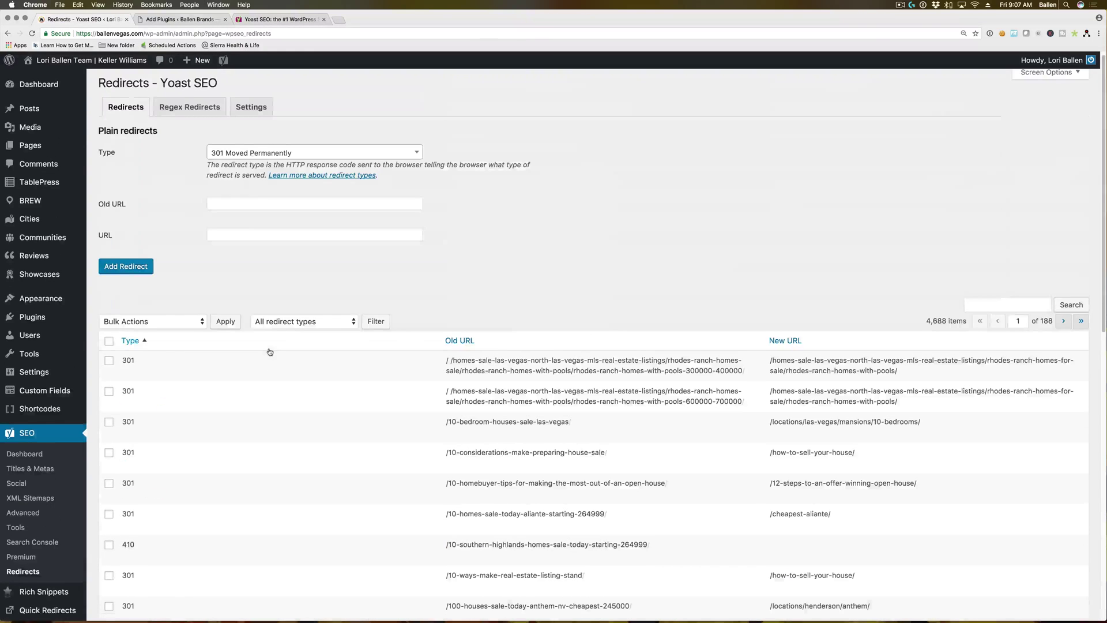
pyautogui.scroll(-5, 230, 372)
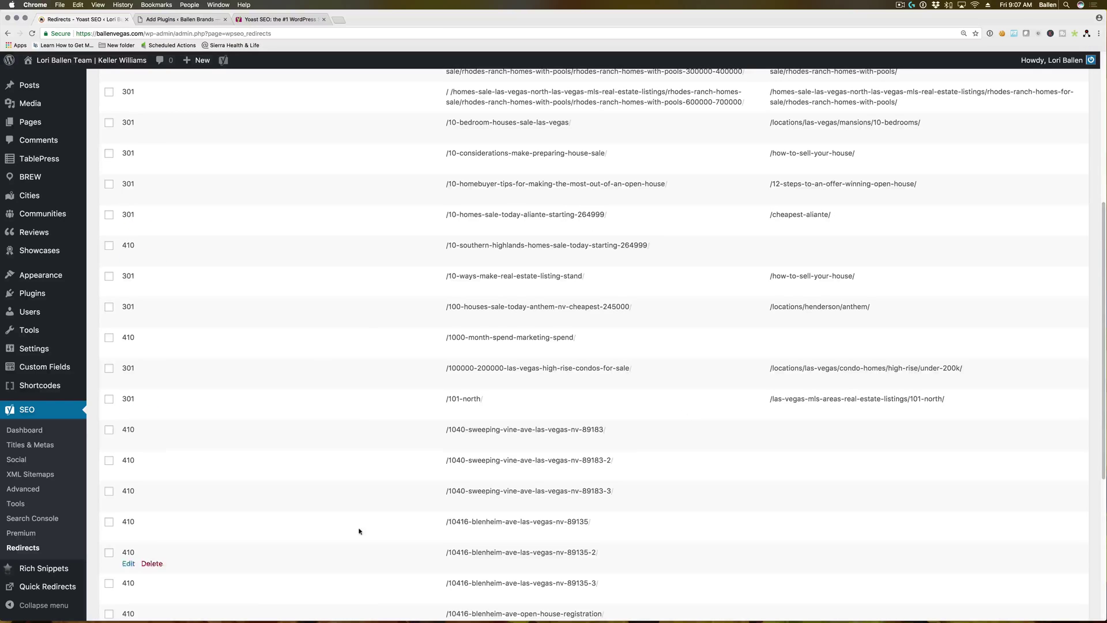
pyautogui.scroll(5, 364, 415)
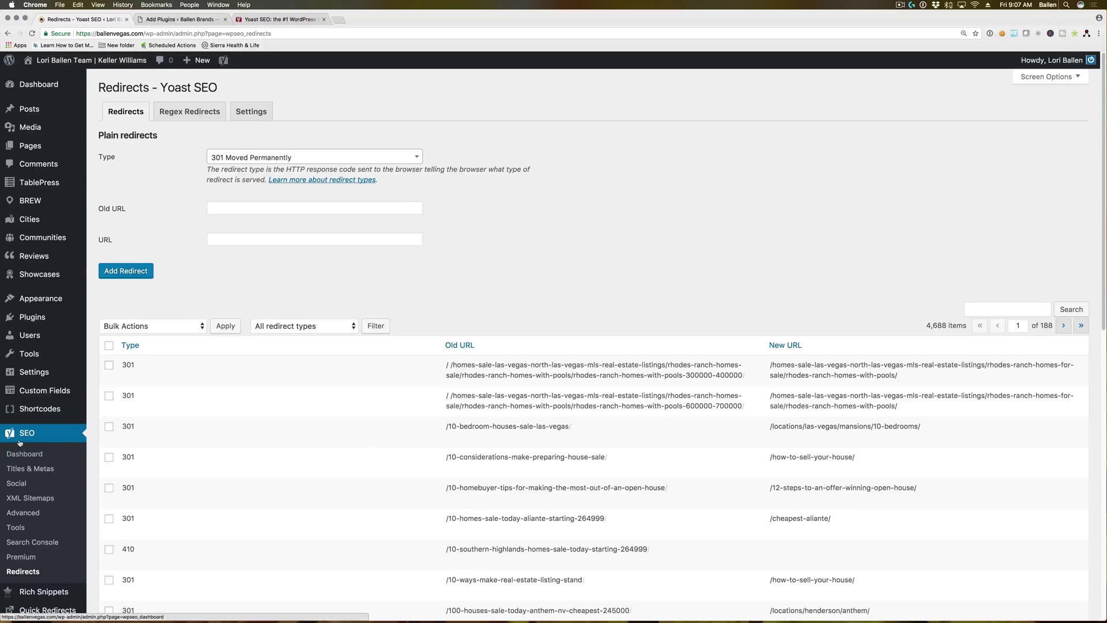
pyautogui.click(238, 159)
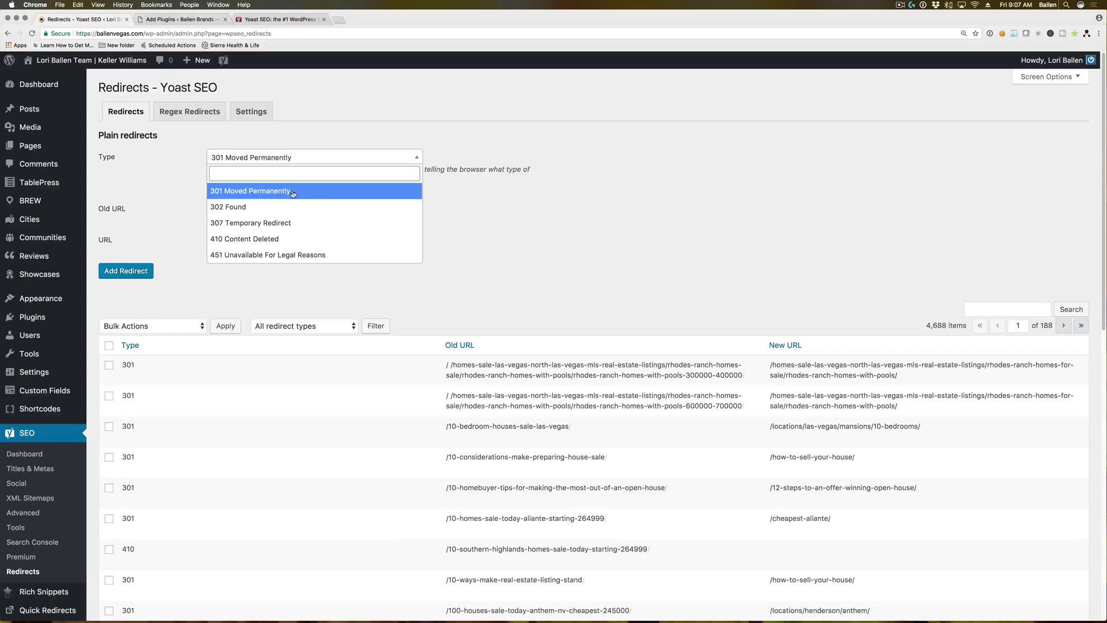
pyautogui.click(183, 149)
pyautogui.click(222, 206)
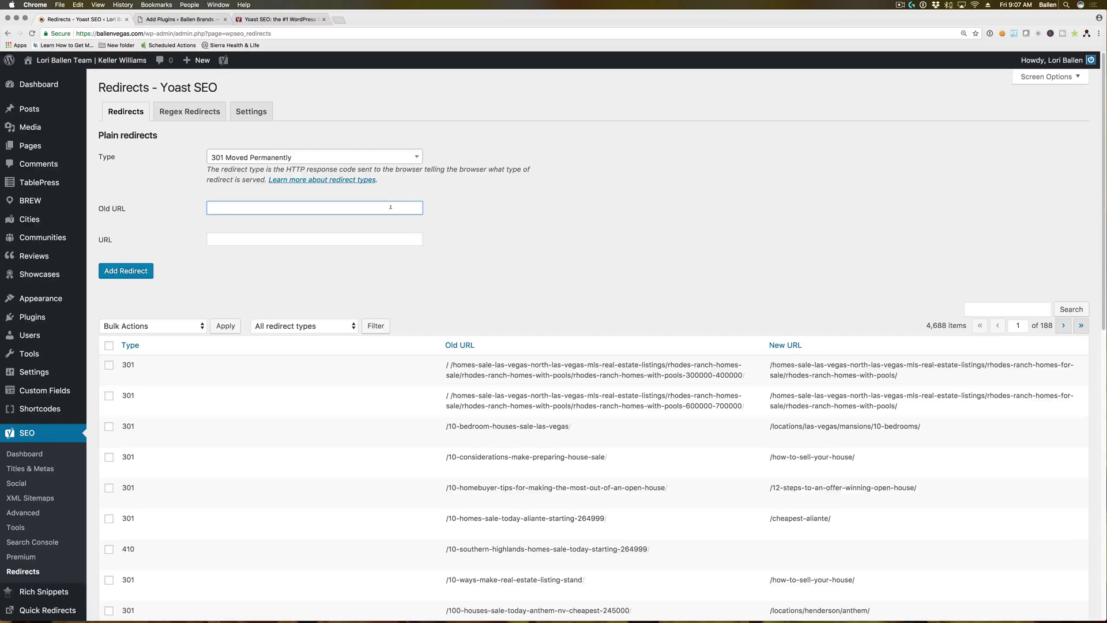
pyautogui.click(314, 236)
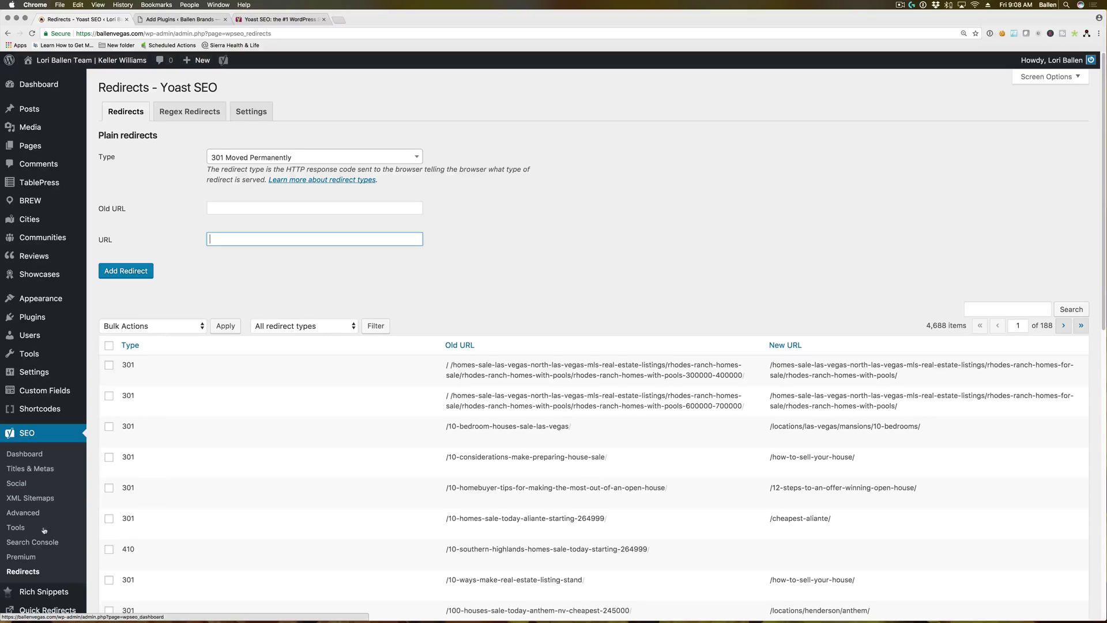
pyautogui.click(168, 228)
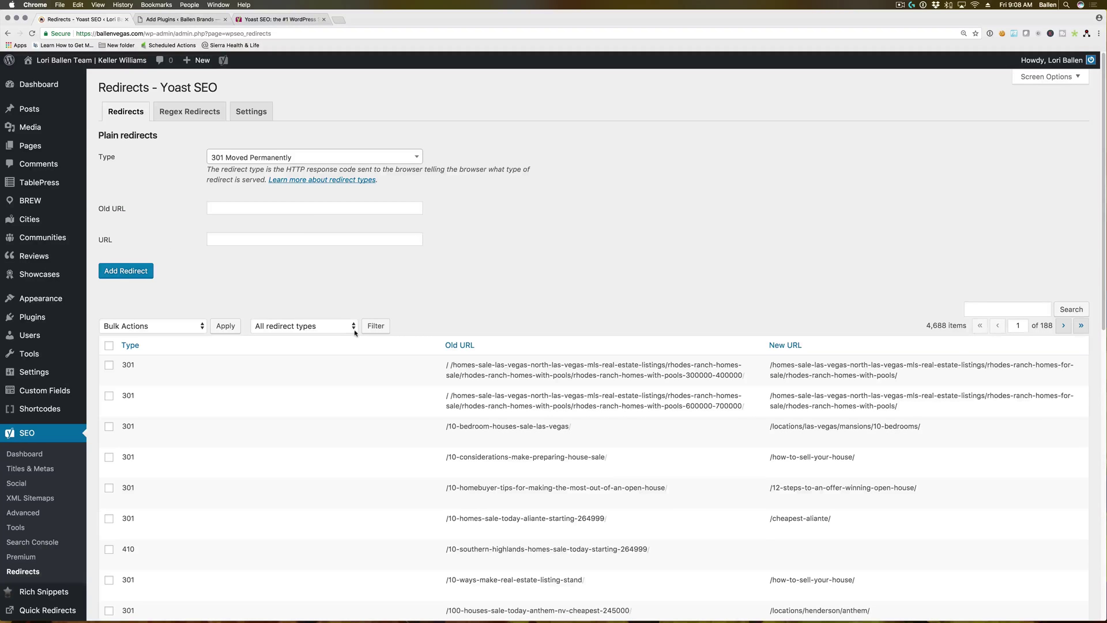
# On the other site, edit About Us and find its Quick Page/Post Redirect box set to 301 Permanent.
pyautogui.click(181, 20)
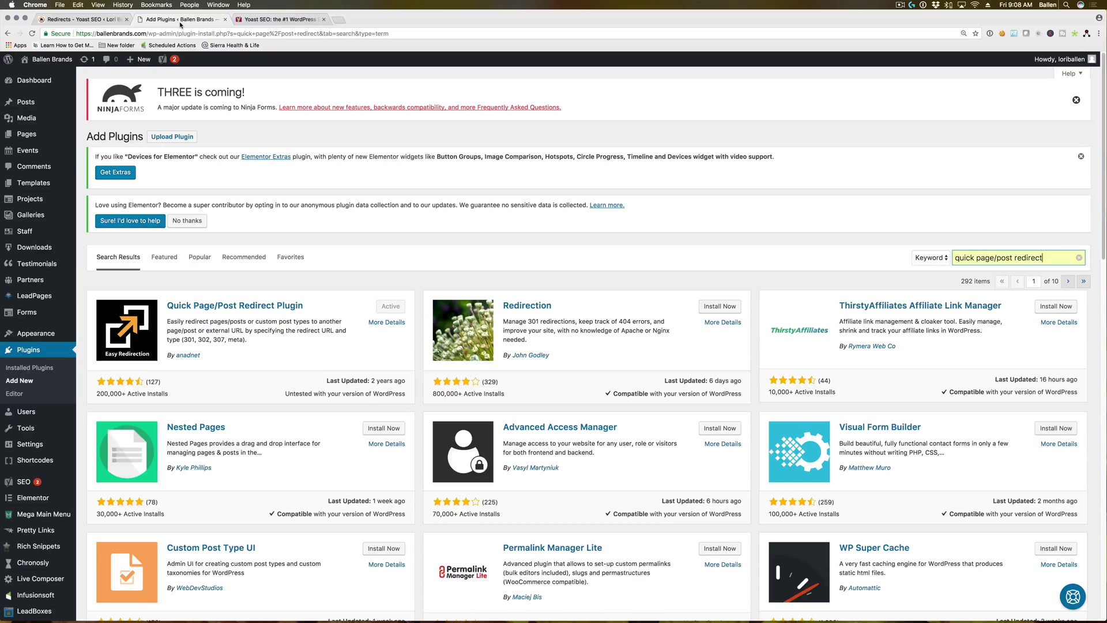
pyautogui.click(26, 134)
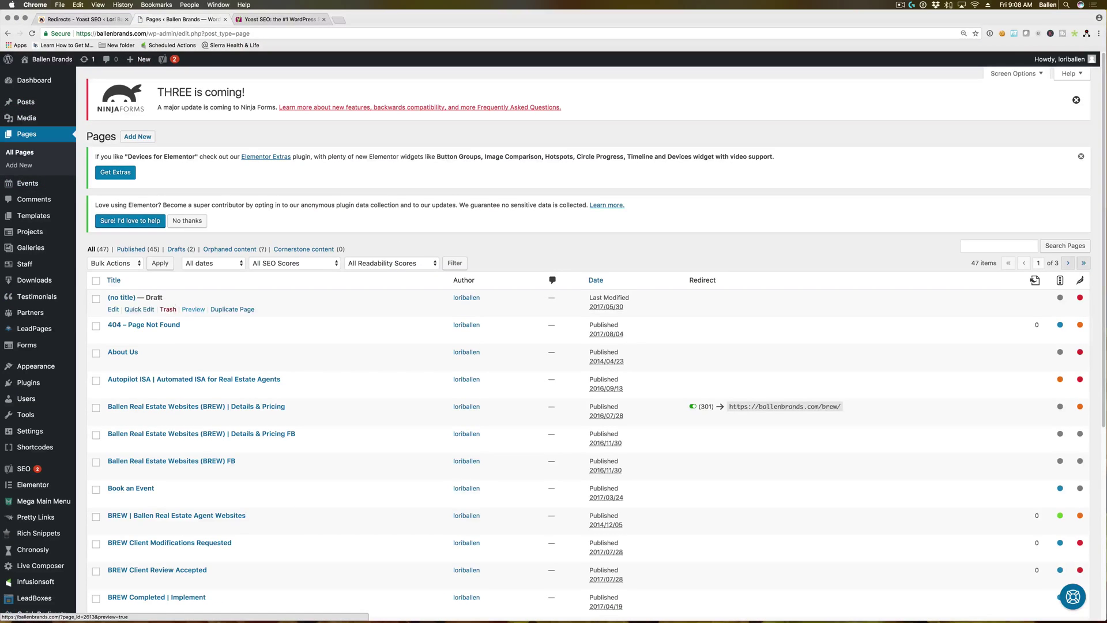
pyautogui.click(122, 351)
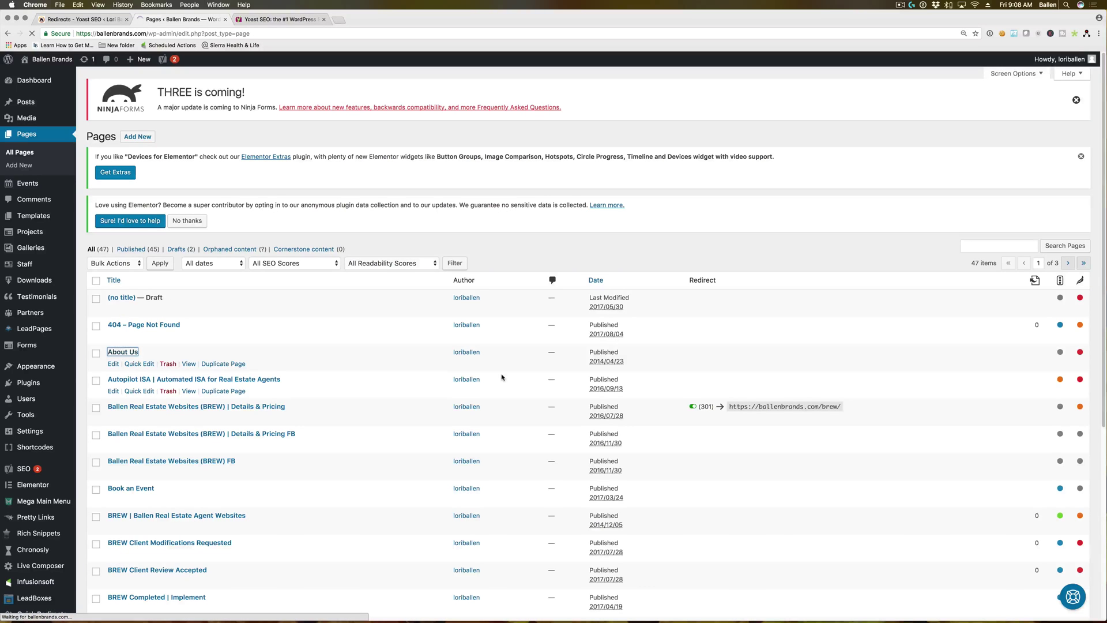
pyautogui.scroll(-20, 506, 381)
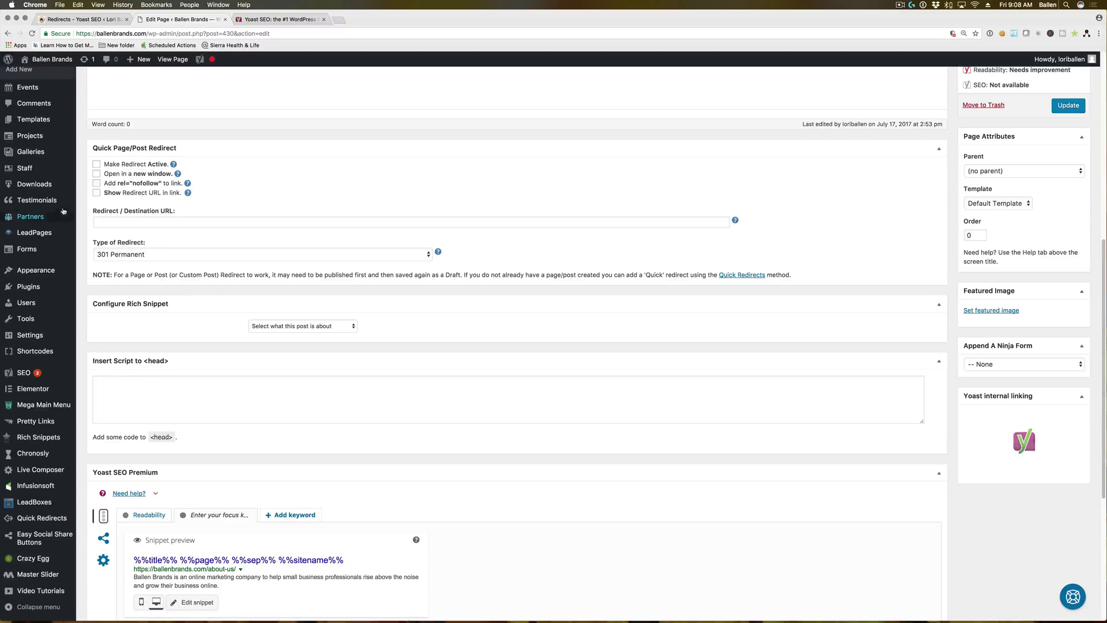
pyautogui.scroll(1, 92, 191)
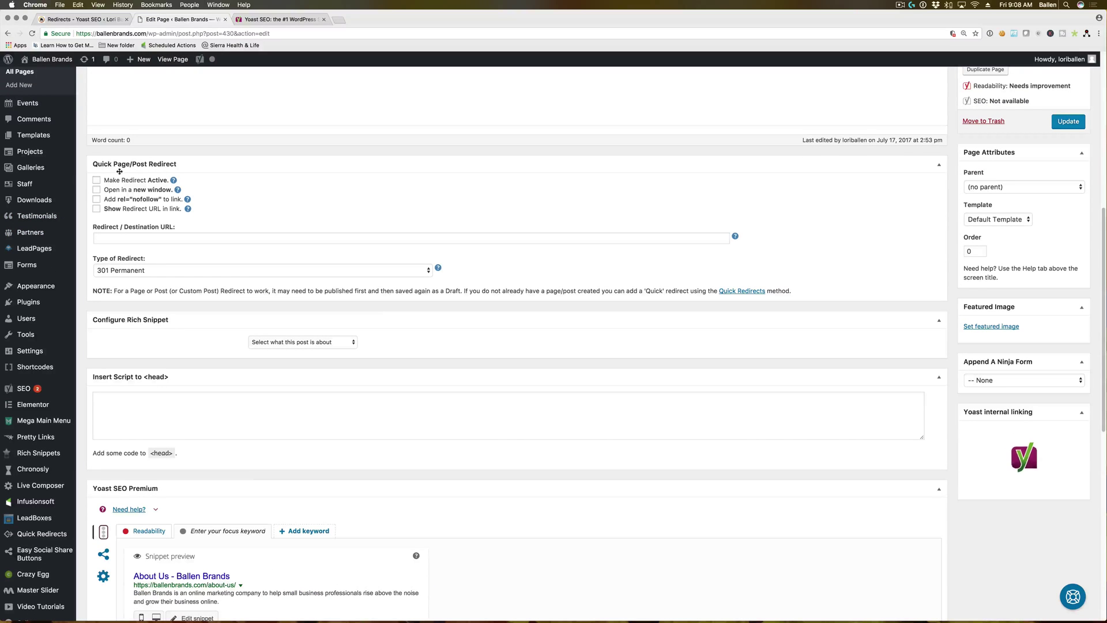
pyautogui.scroll(5, 634, 345)
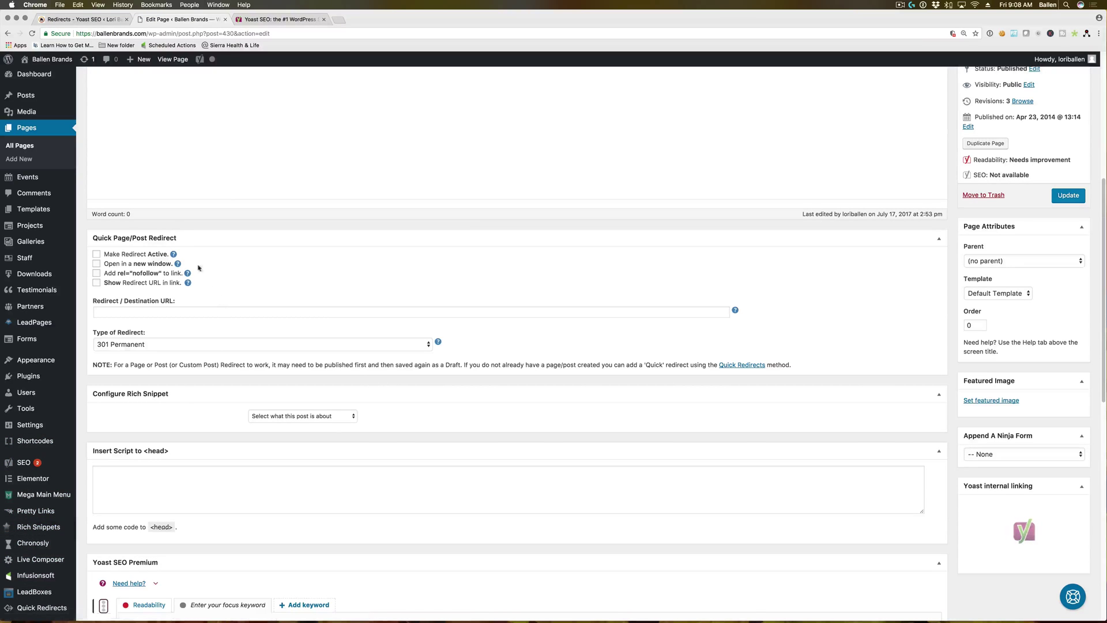
# Tick Make Redirect Active for the About Us page and focus the empty destination URL field.
pyautogui.click(96, 254)
pyautogui.click(106, 312)
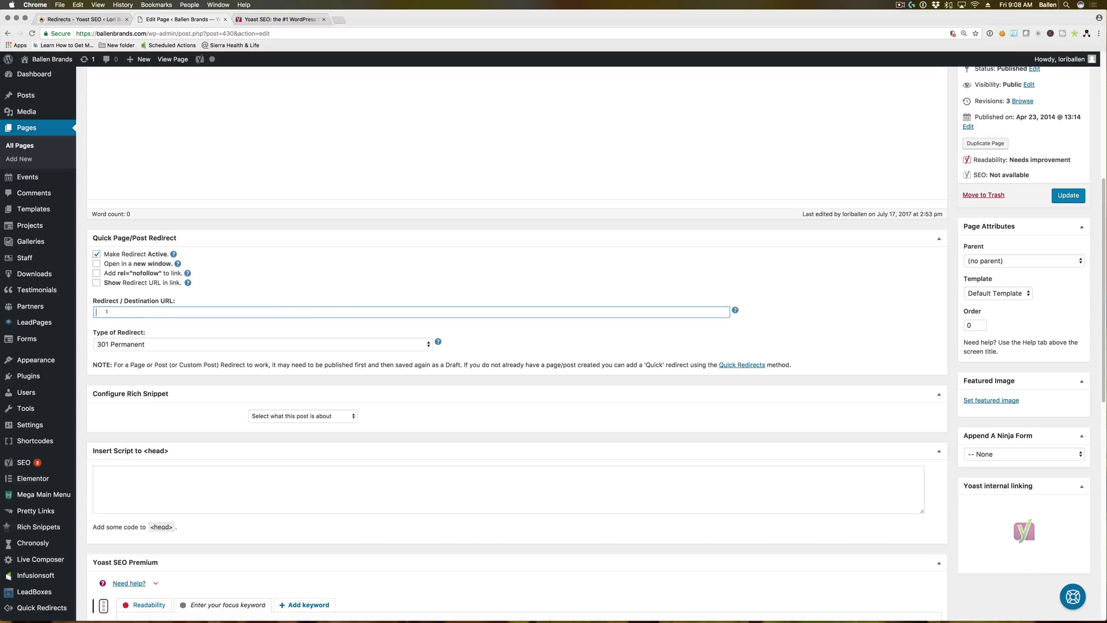
pyautogui.click(123, 312)
pyautogui.scroll(5, 514, 317)
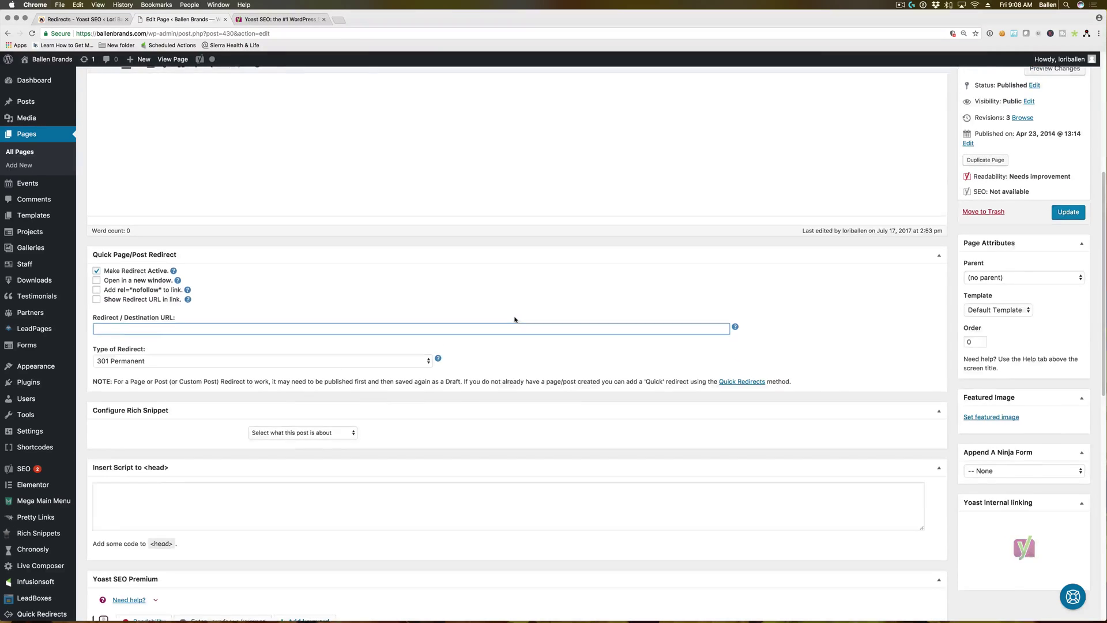
pyautogui.scroll(-5, 323, 284)
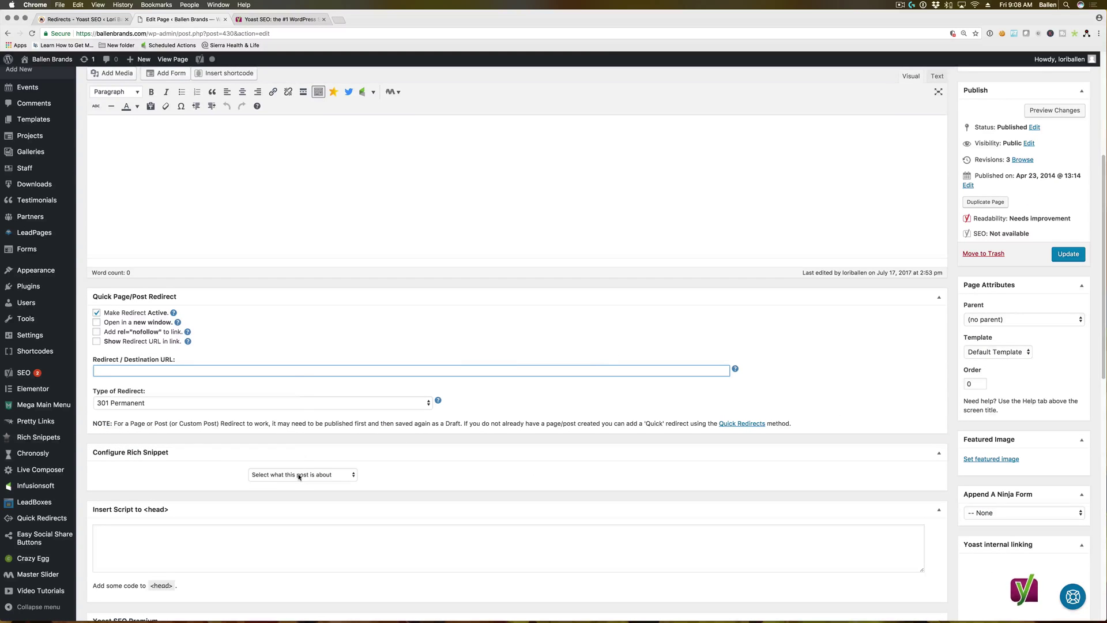
# Keep 301 Permanent as the type of redirect, leaving the destination URL blank.
pyautogui.click(290, 403)
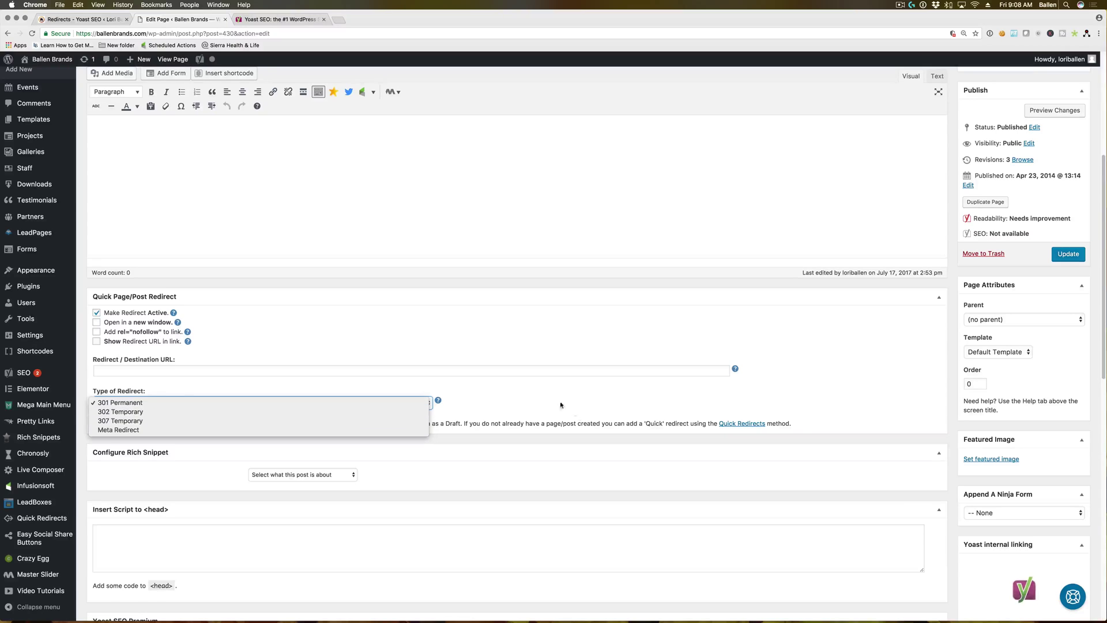
pyautogui.click(367, 403)
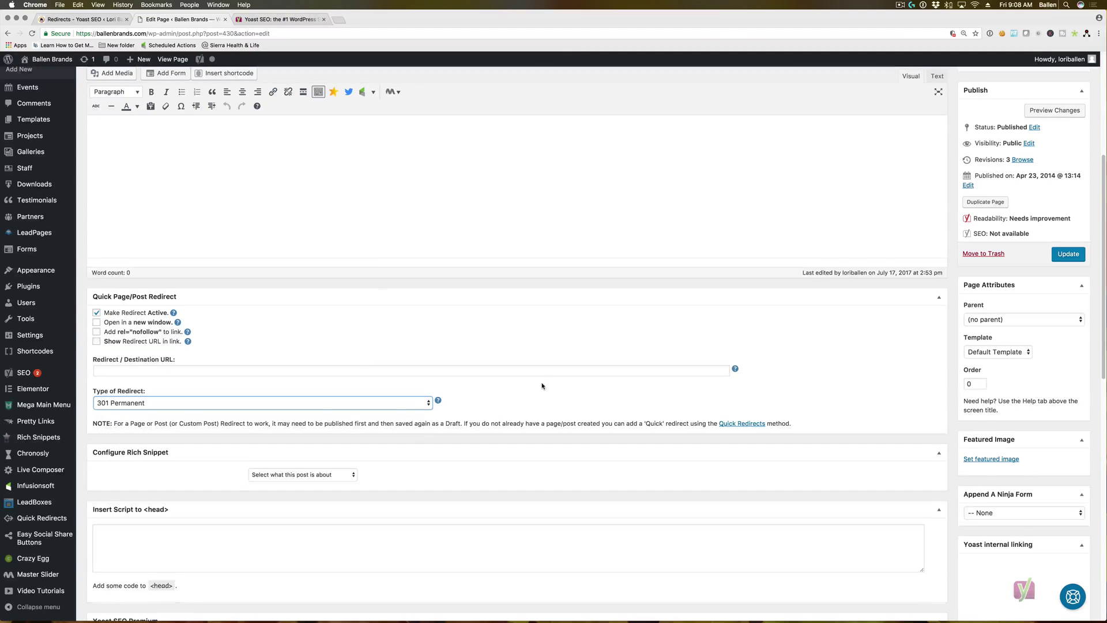
pyautogui.scroll(2, 541, 382)
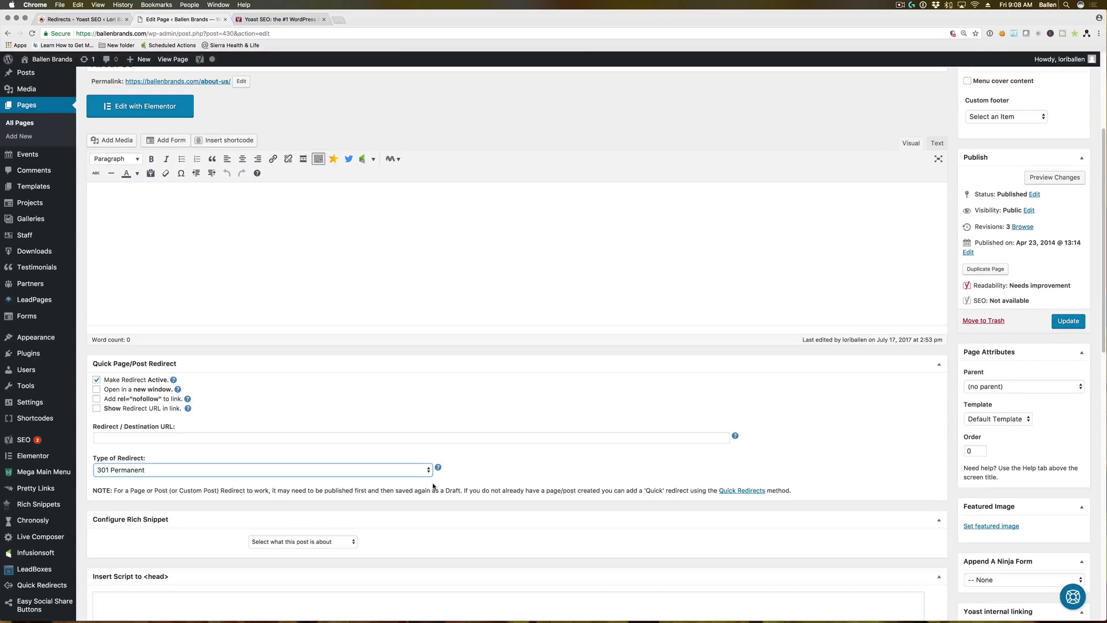
pyautogui.scroll(3, 169, 553)
pyautogui.scroll(-2, 111, 487)
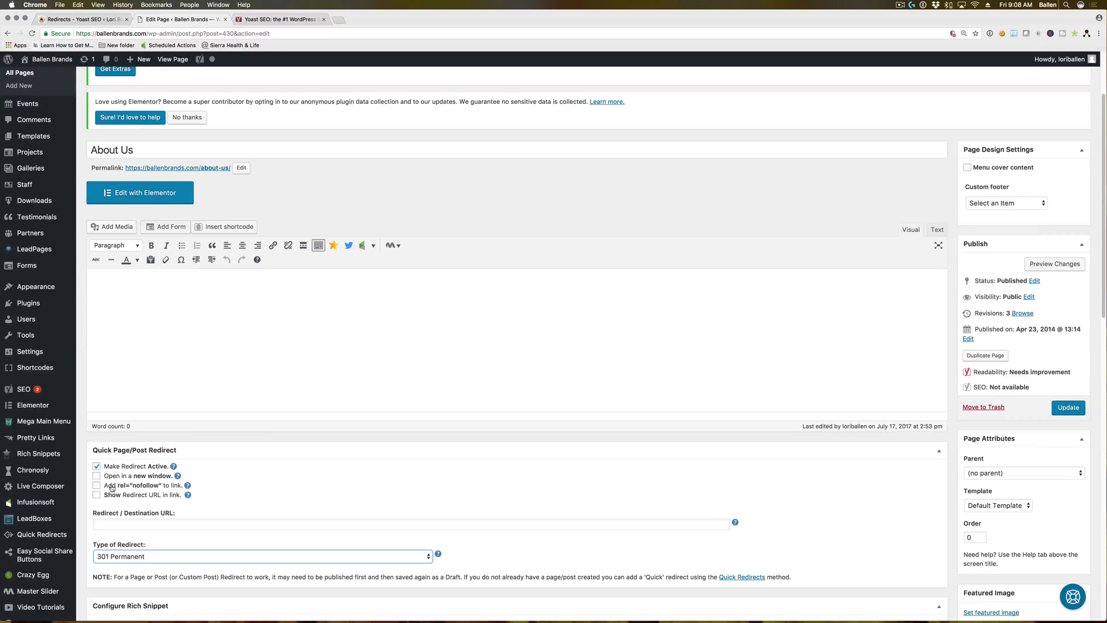
pyautogui.scroll(1, 344, 203)
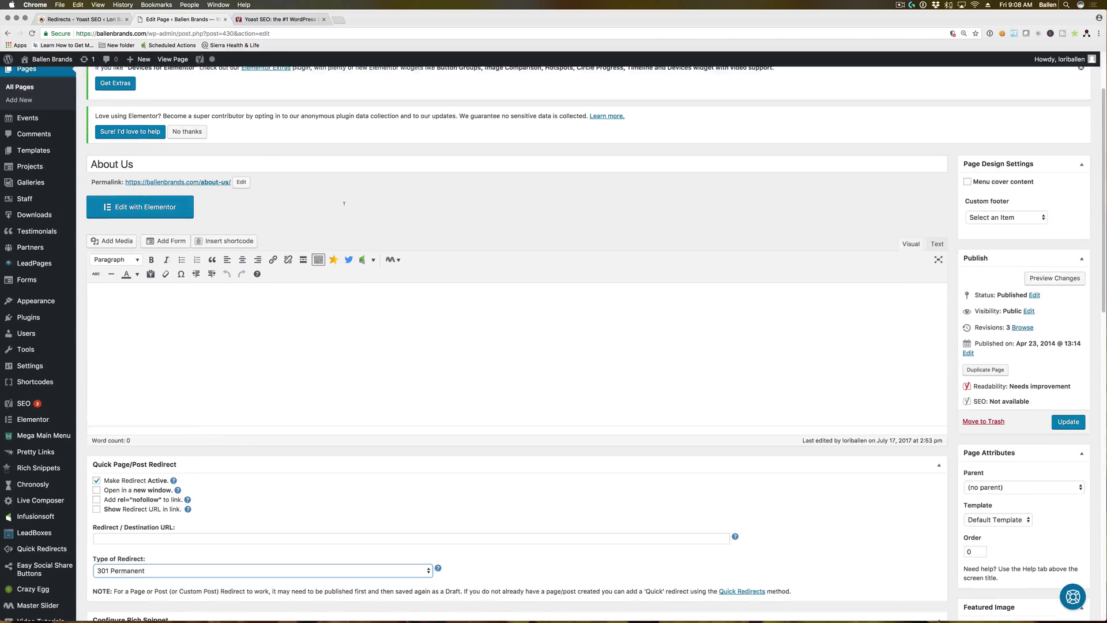
pyautogui.click(285, 297)
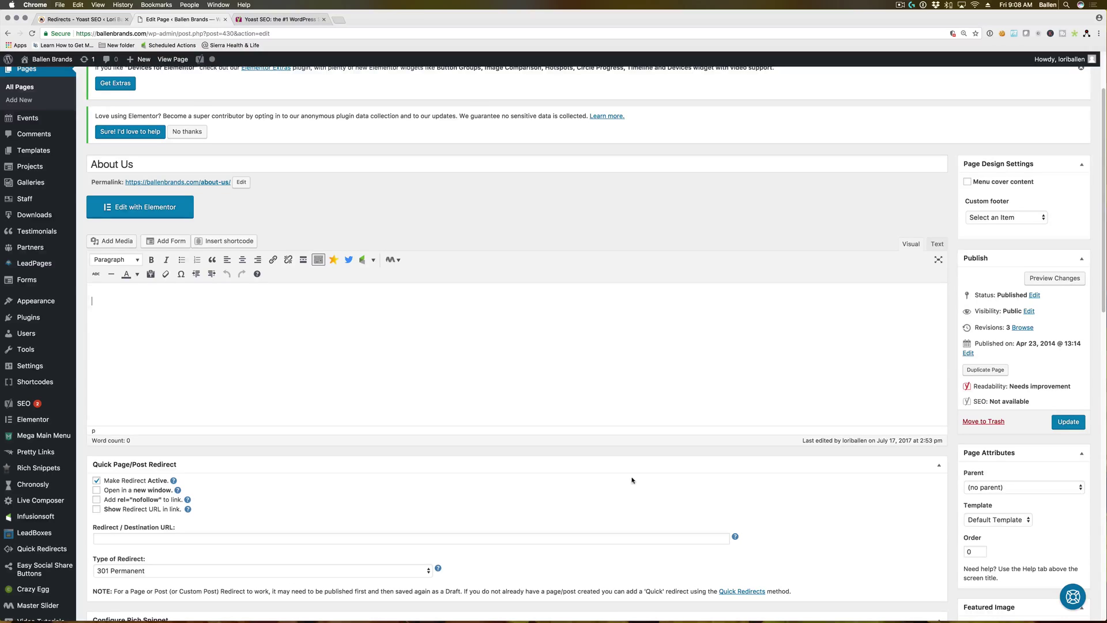
pyautogui.scroll(1, 632, 470)
pyautogui.scroll(-2, 477, 189)
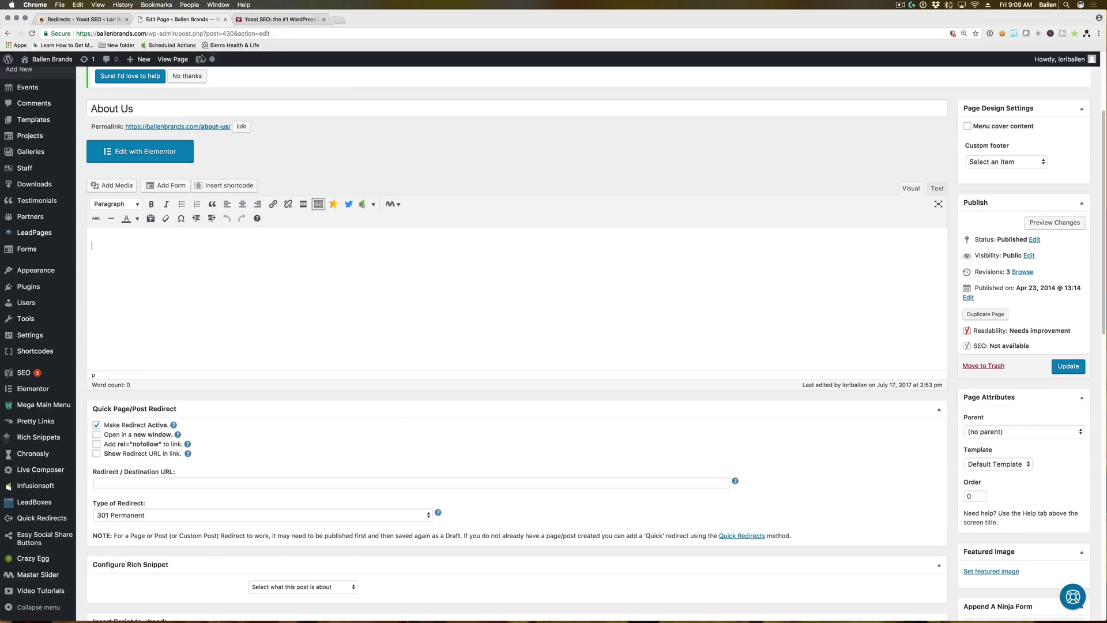
pyautogui.scroll(2, 200, 60)
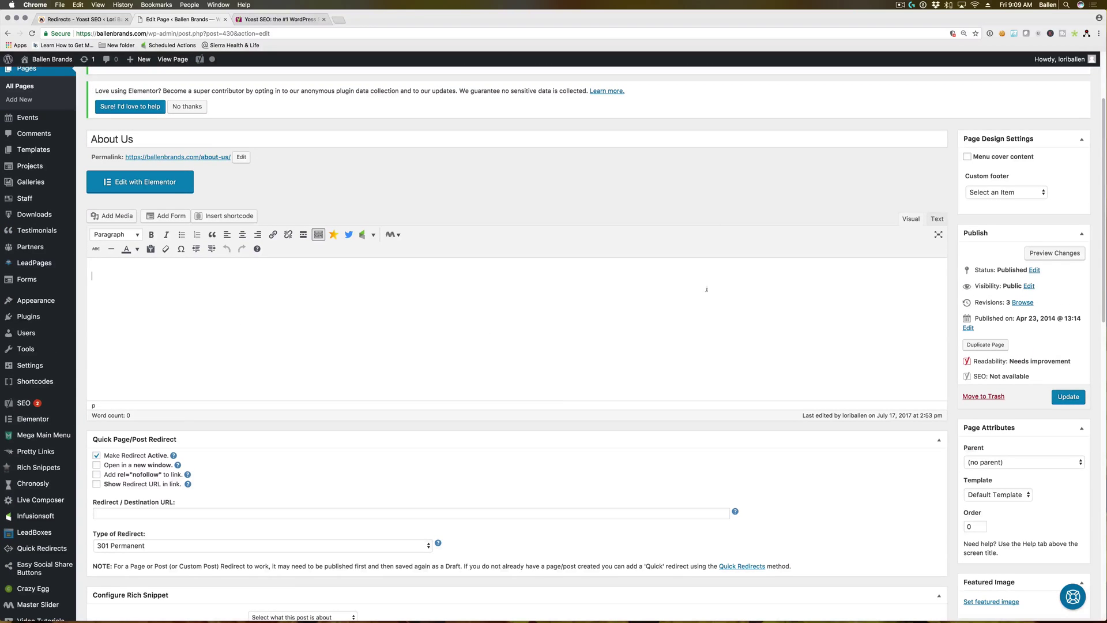
pyautogui.scroll(-1, 547, 339)
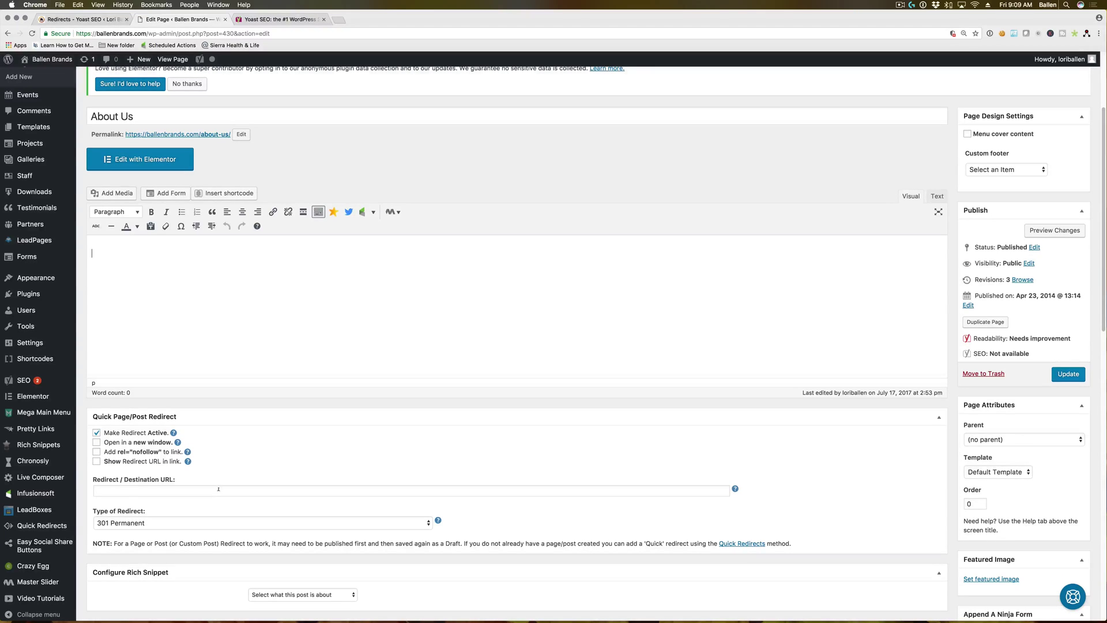
# Switch between the About Us editor and Yoast SEO Redirects tabs, finishing on Redirects – Yoast SEO.
pyautogui.click(75, 19)
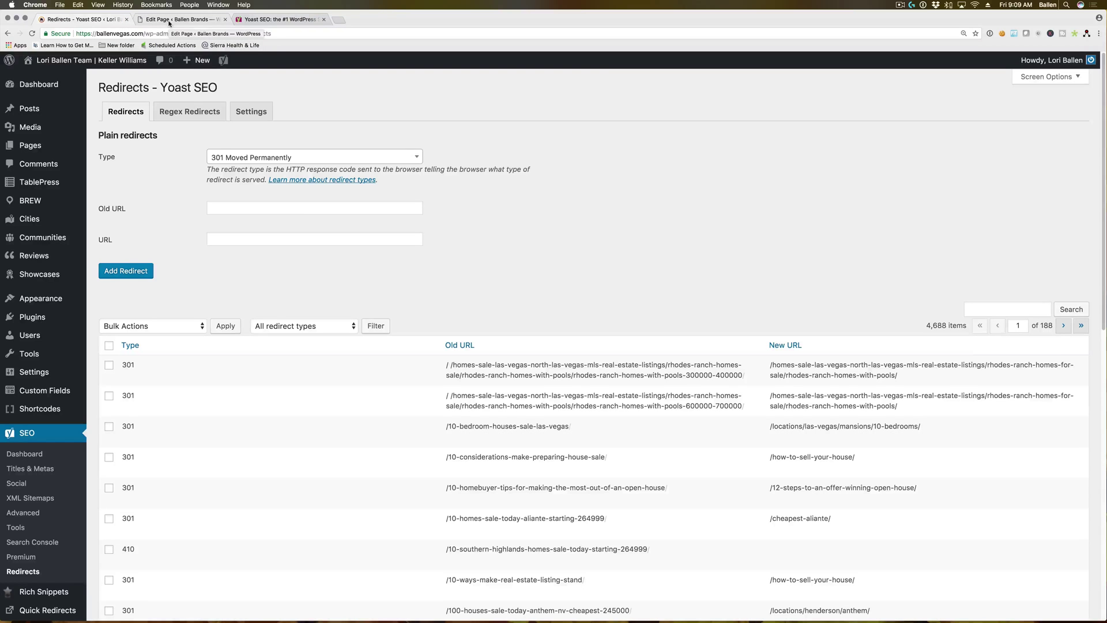
pyautogui.click(168, 22)
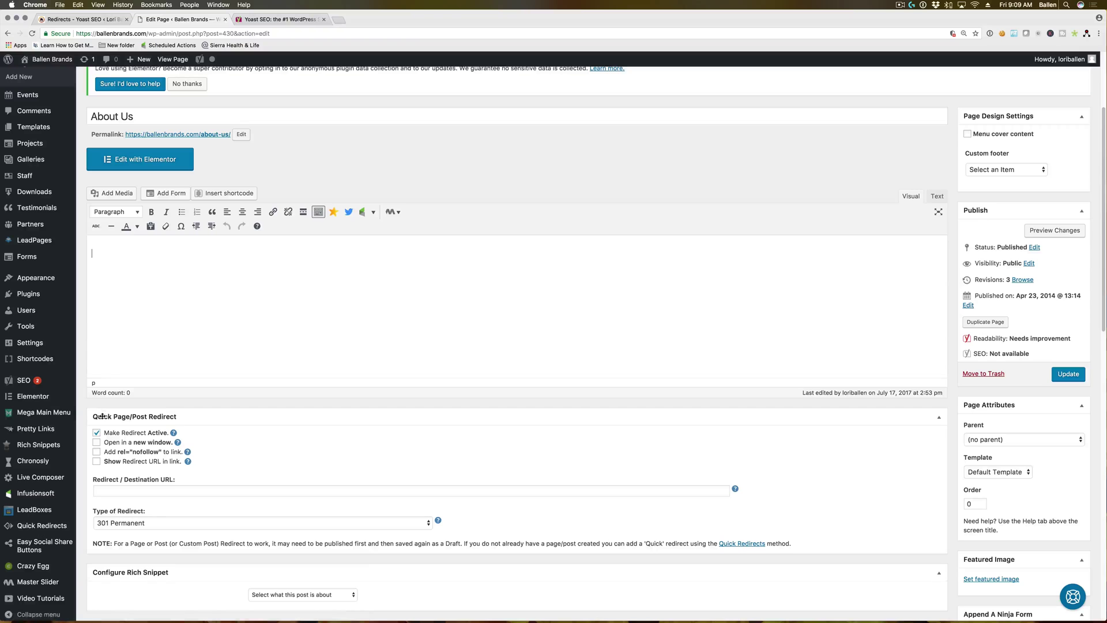
pyautogui.click(87, 20)
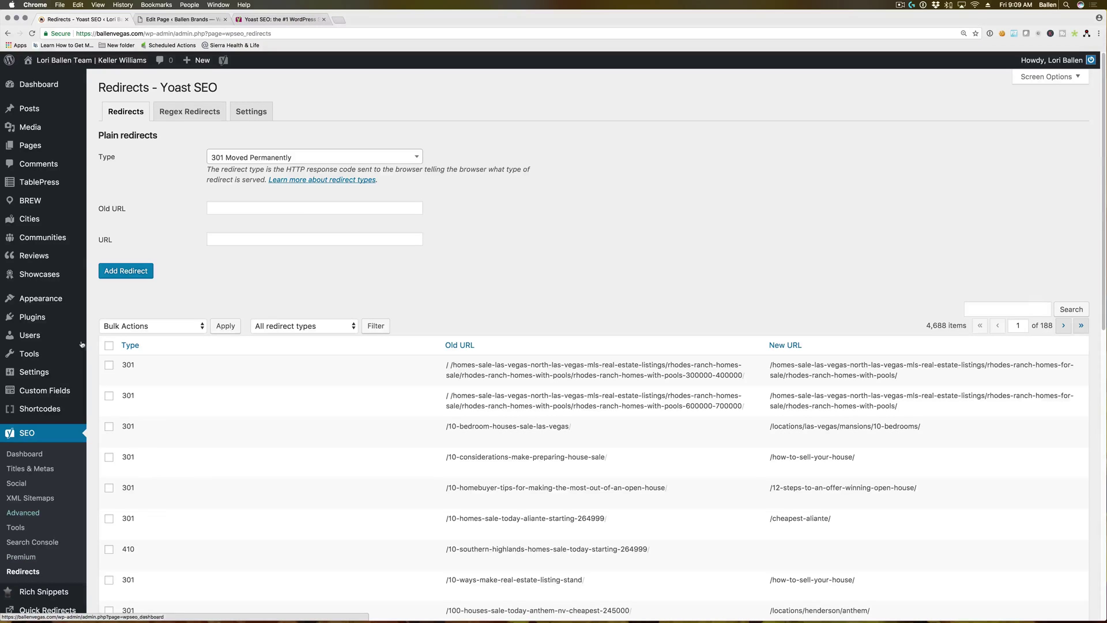
pyautogui.click(176, 20)
pyautogui.click(100, 22)
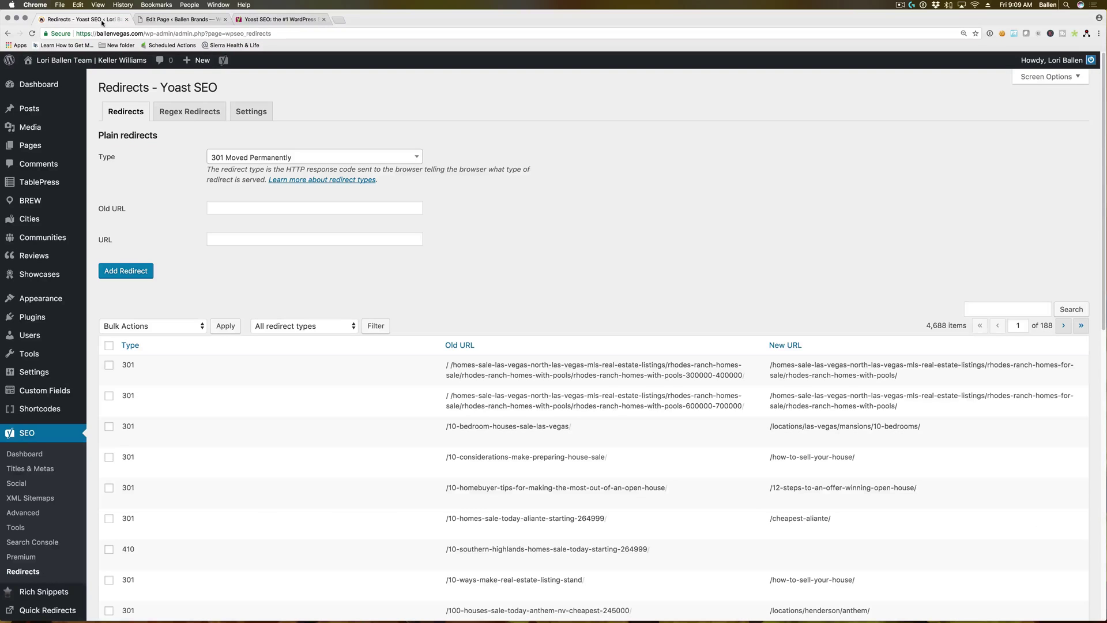